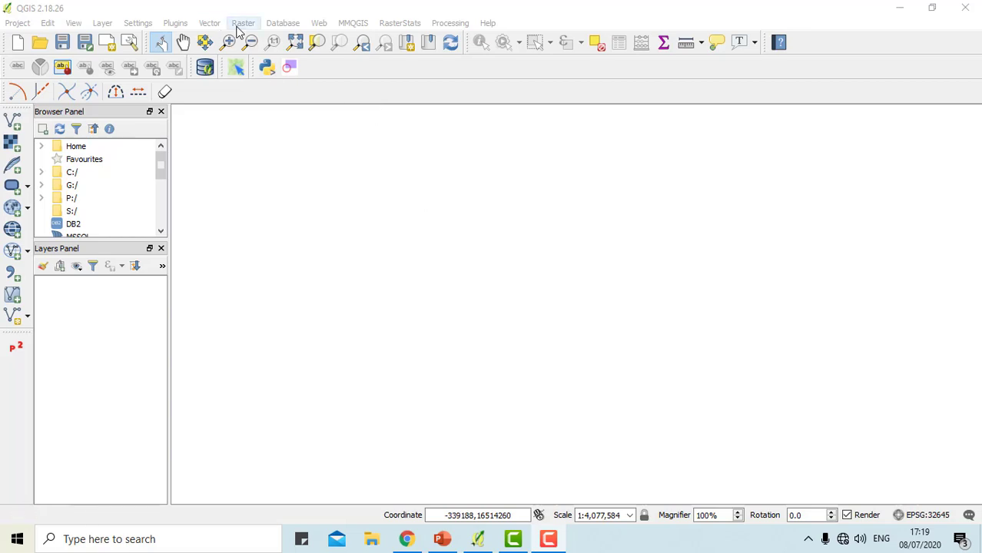
Open Vector > Geometry Tools > Check validity so the Polygon layer appears in the Layers list.
click(212, 24)
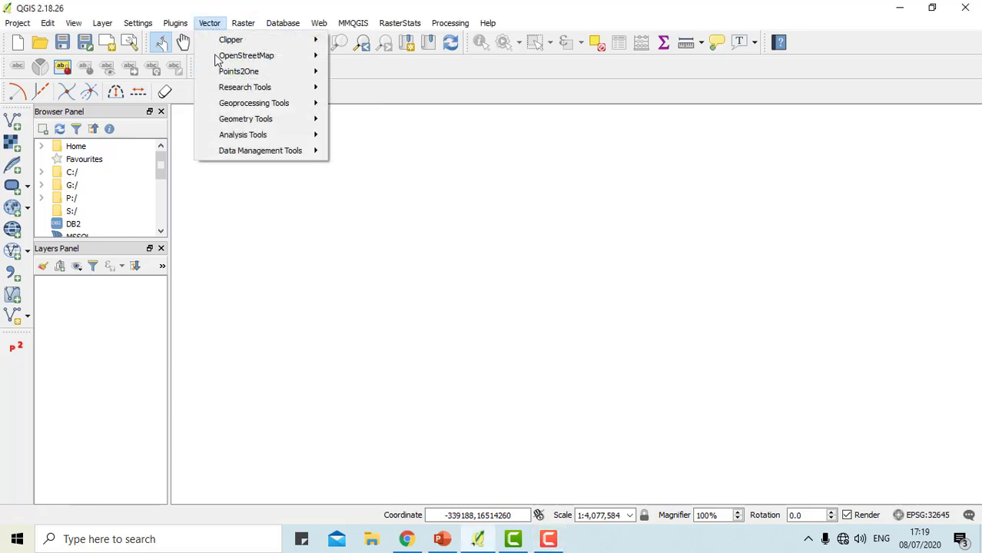
mouse_move(233, 122)
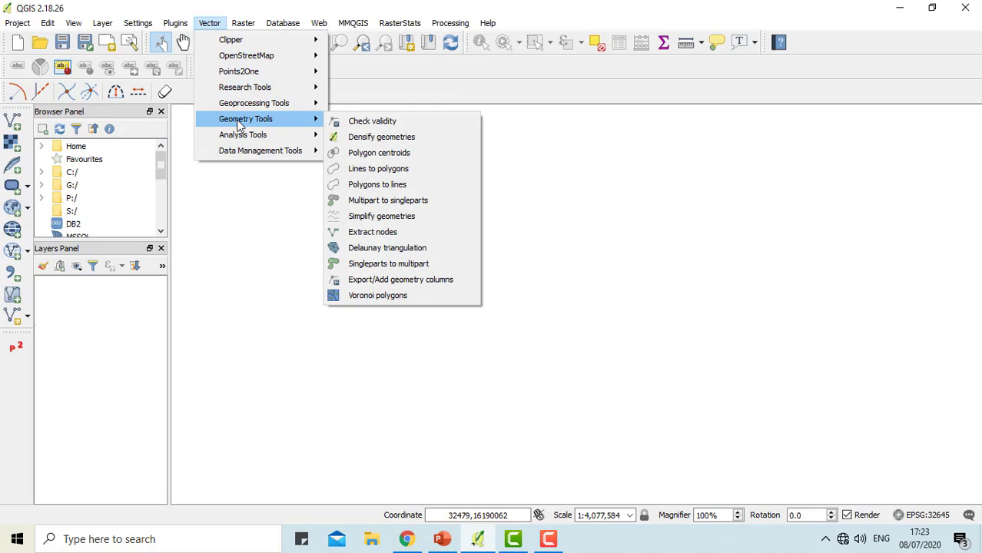
click(372, 123)
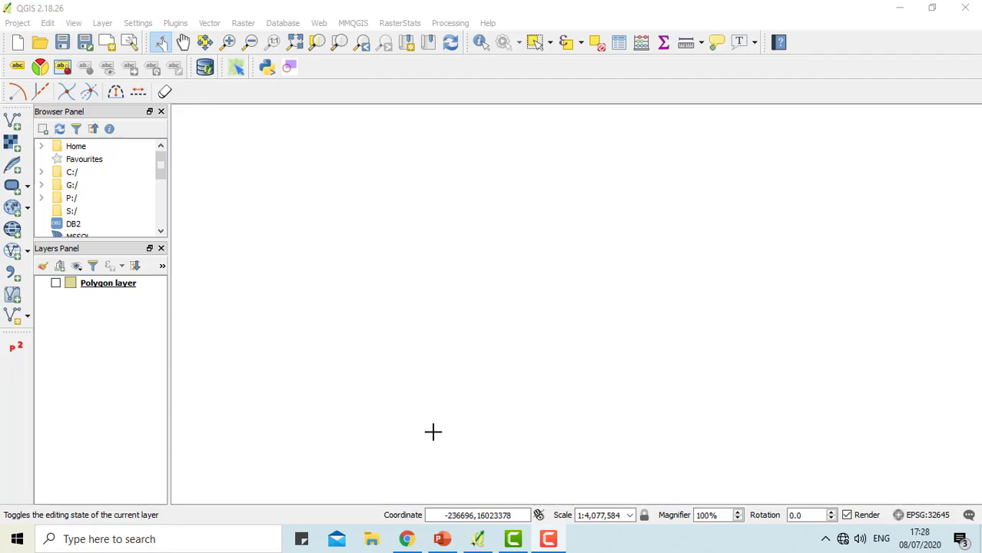
Select the Polygon layer and switch it on to draw its squares and bow-tie shapes.
click(66, 286)
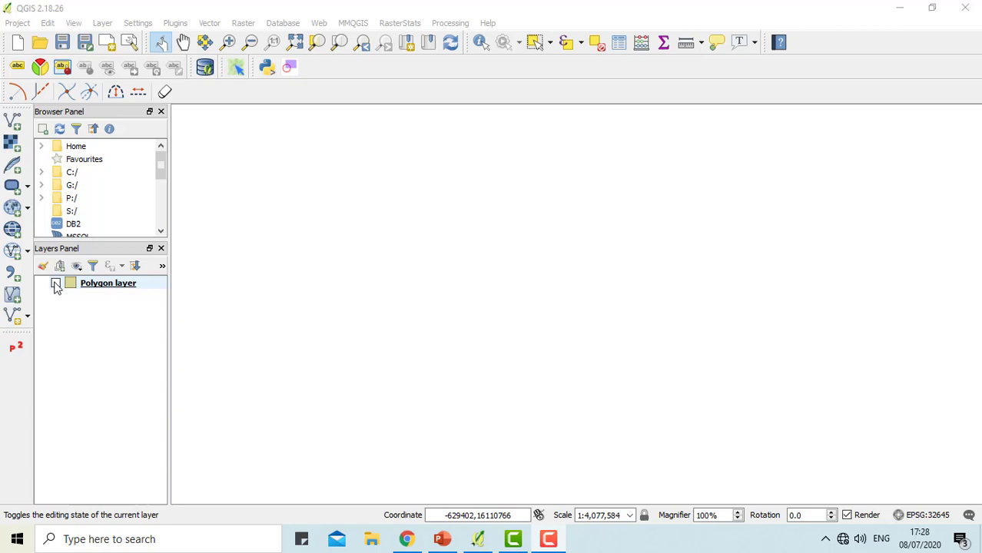
click(56, 284)
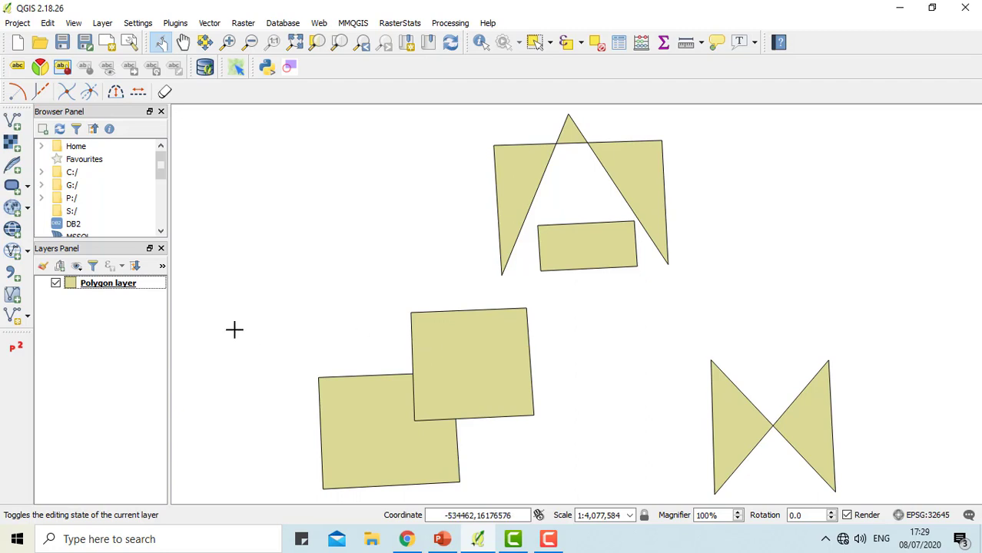
right_click(110, 294)
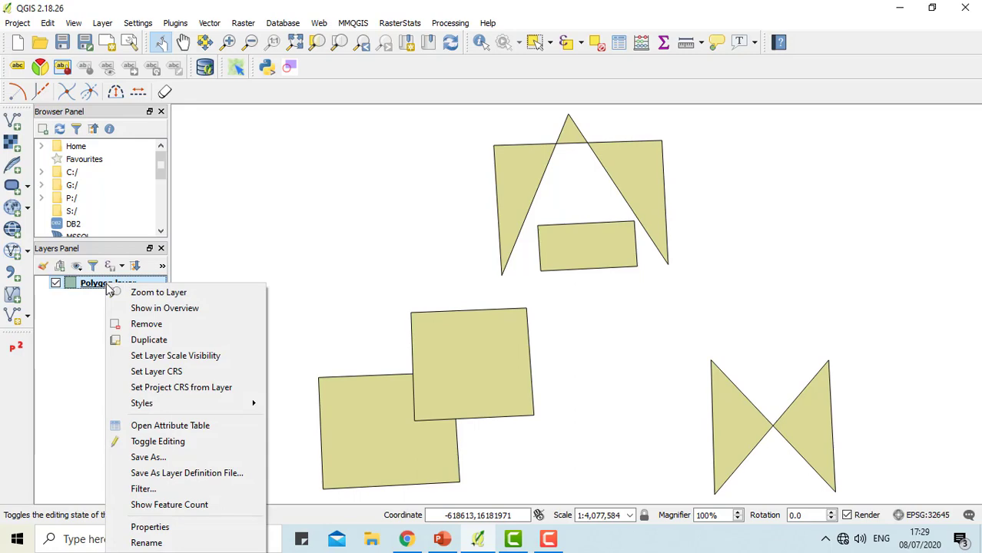
click(175, 426)
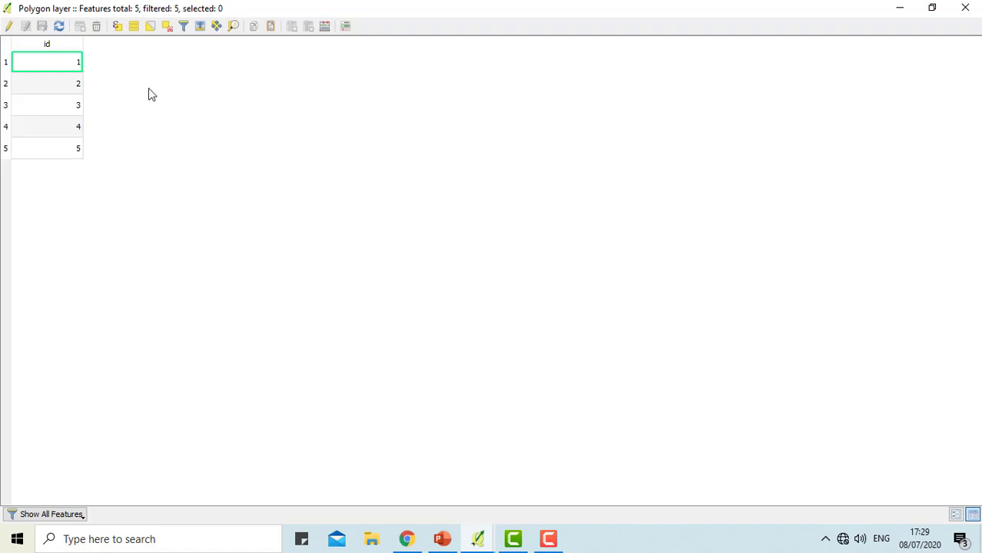
click(963, 11)
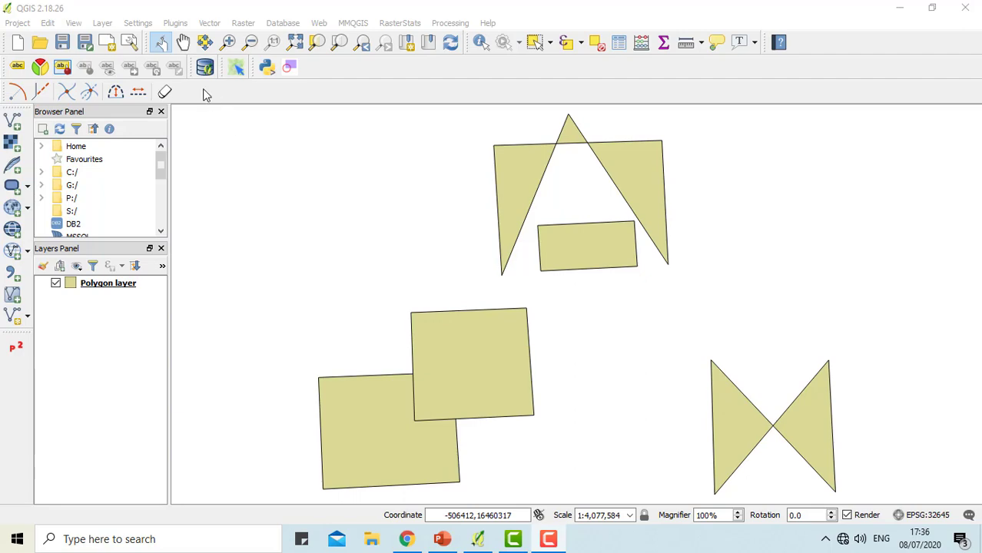
Run Check validity on the Polygon layer using the GEOS method.
click(210, 24)
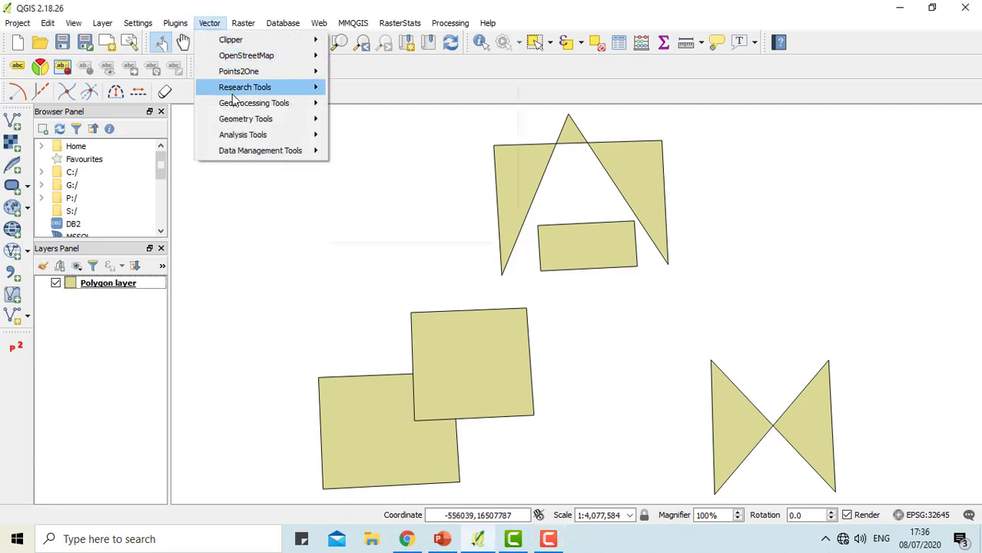
click(358, 123)
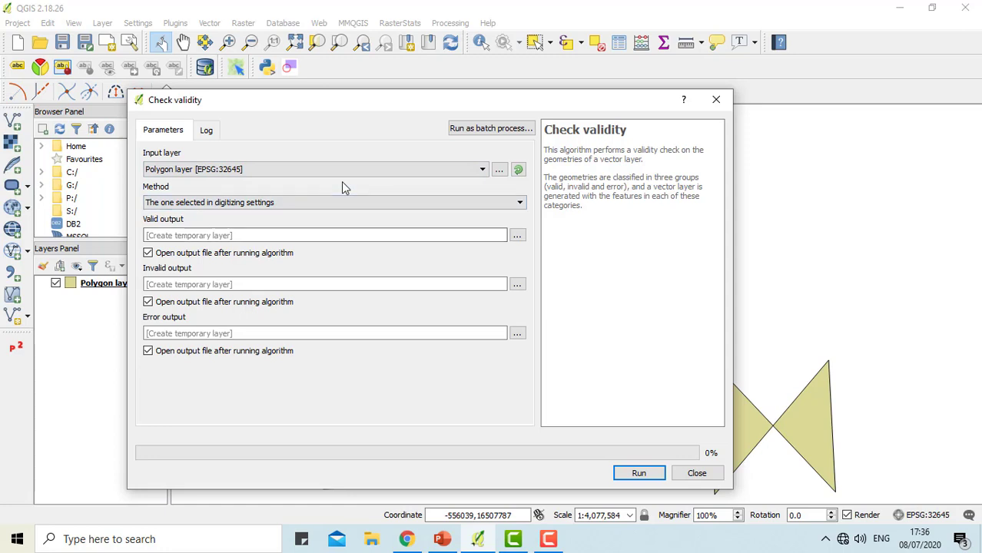
click(235, 203)
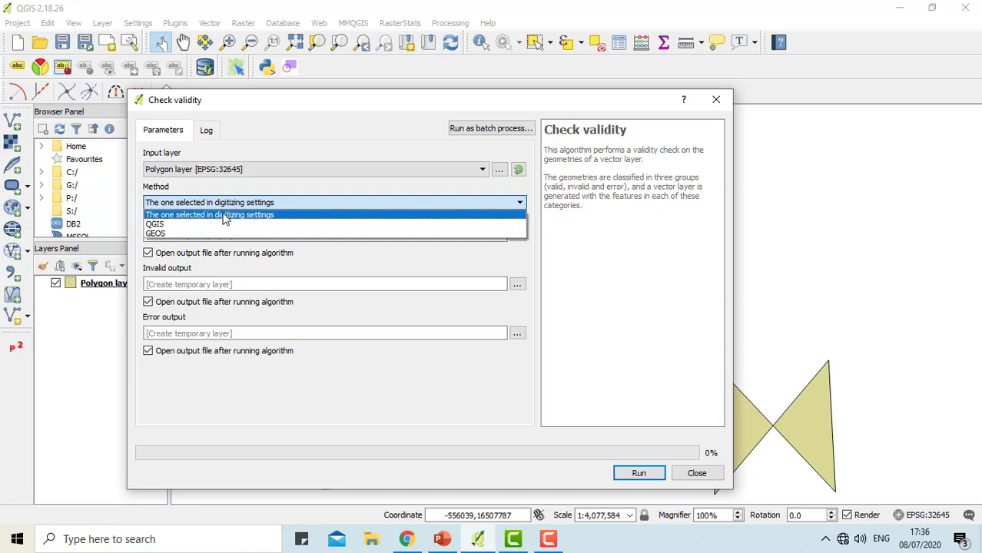
click(211, 233)
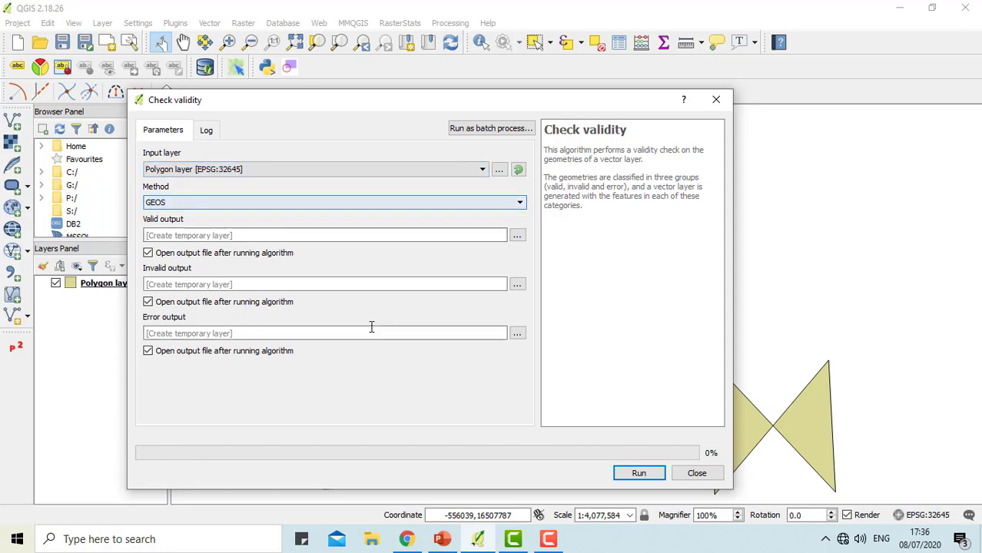
click(650, 471)
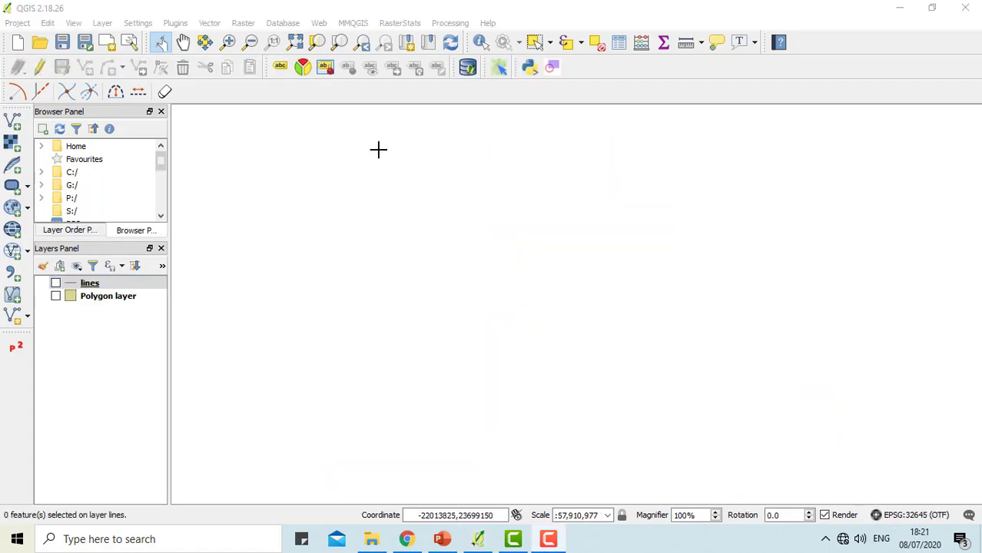
Switch on the lines layer so its lines draw on the map.
click(210, 23)
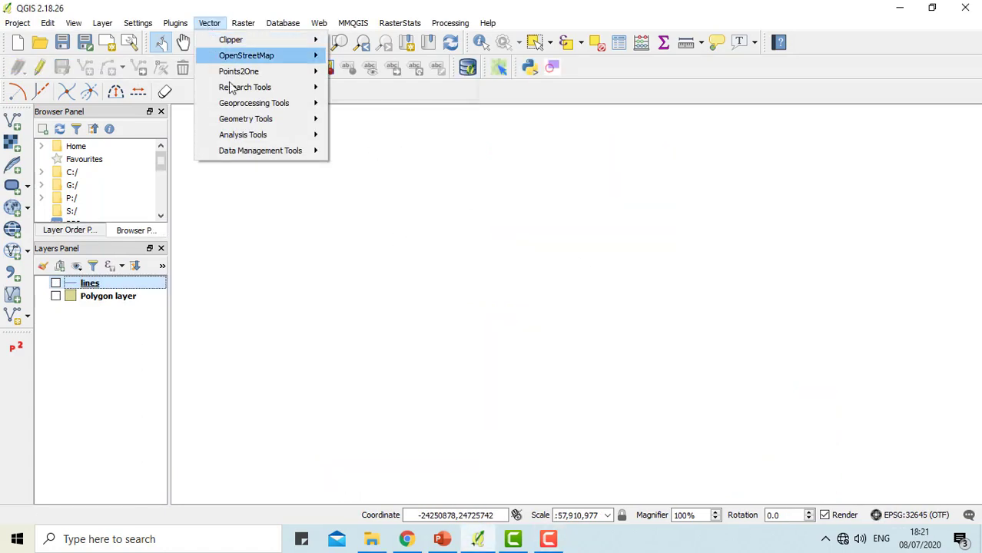
mouse_move(248, 120)
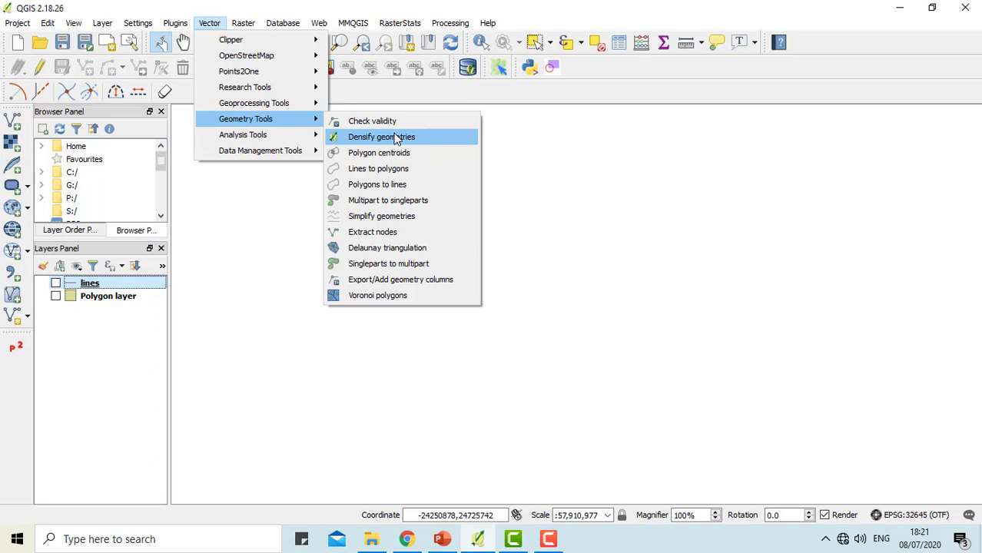
click(248, 281)
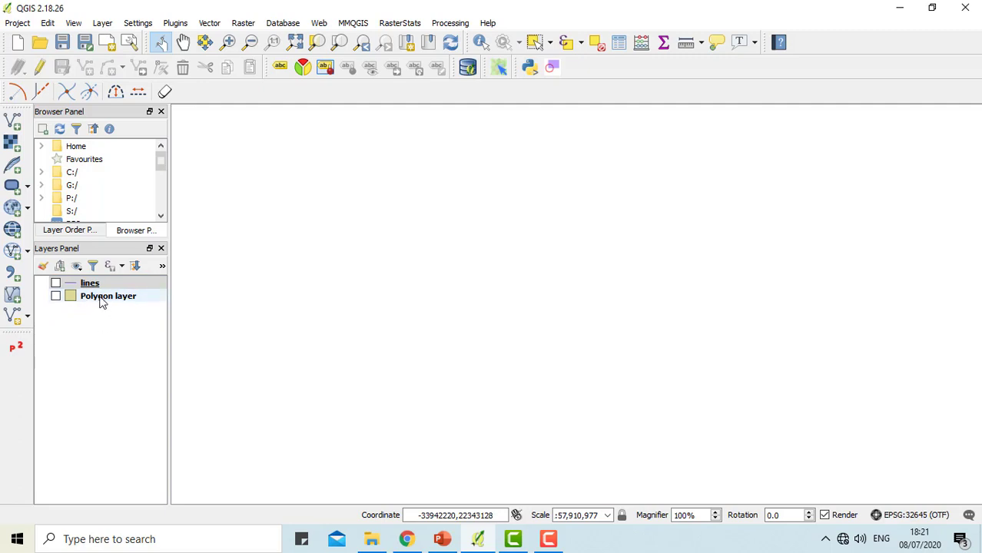
click(55, 283)
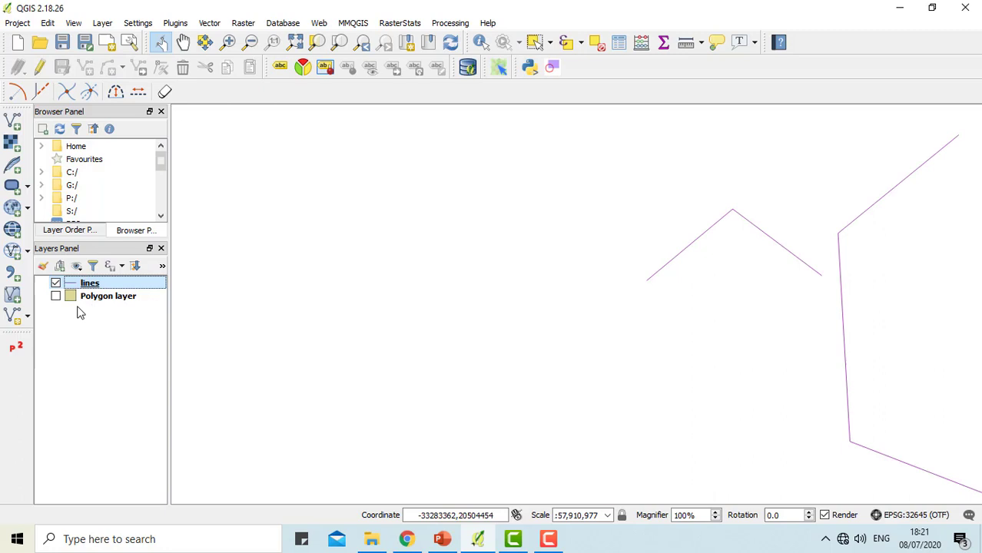
Zoom to the lines layer and select the three-sided line at upper right.
right_click(91, 286)
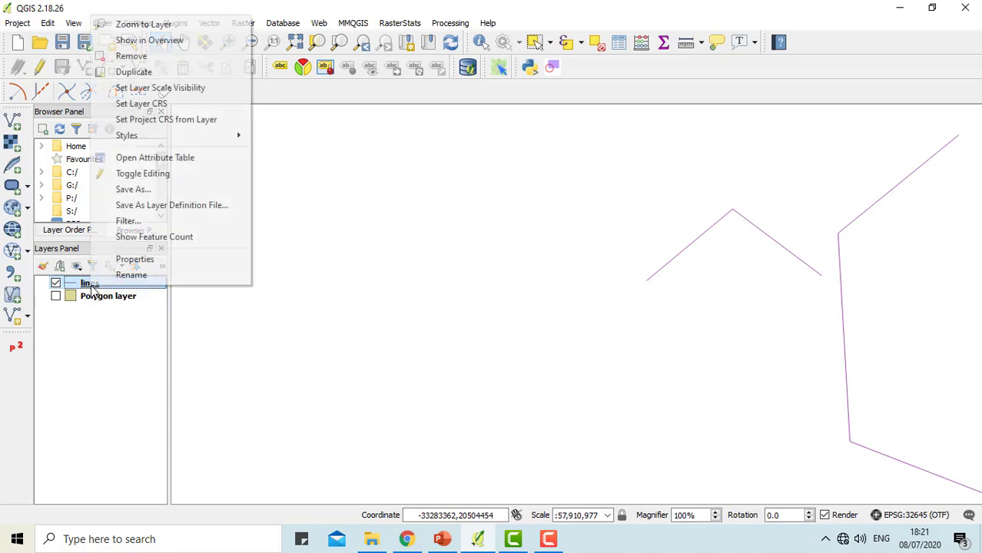
click(142, 25)
click(536, 42)
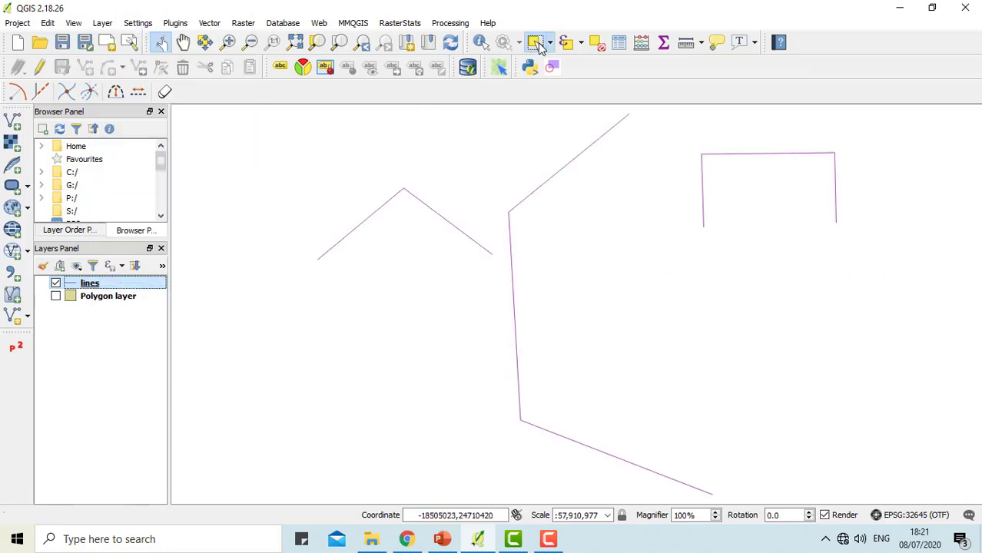
click(727, 157)
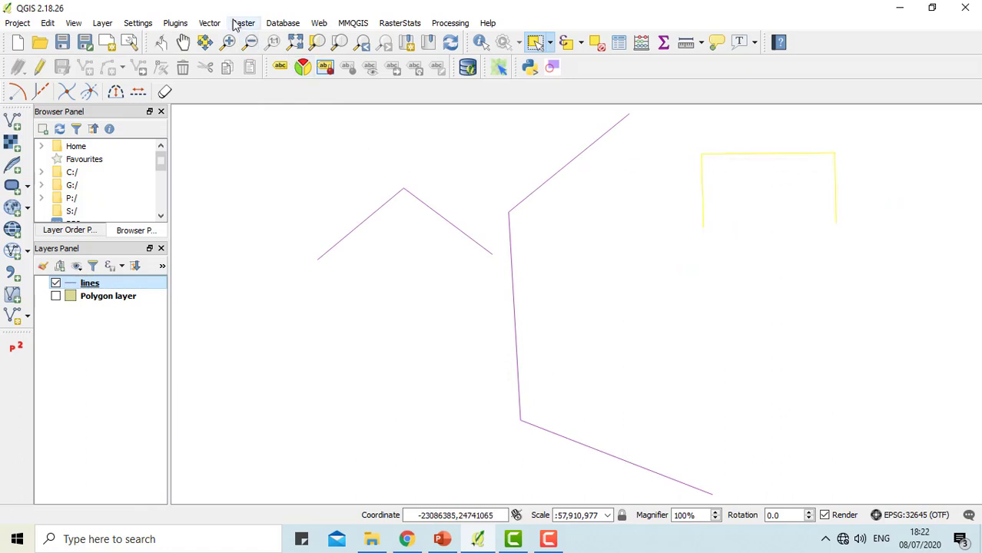
Open Densify geometries with input layer 'lines' and set Vertices to add to 4.
click(178, 23)
mouse_move(208, 28)
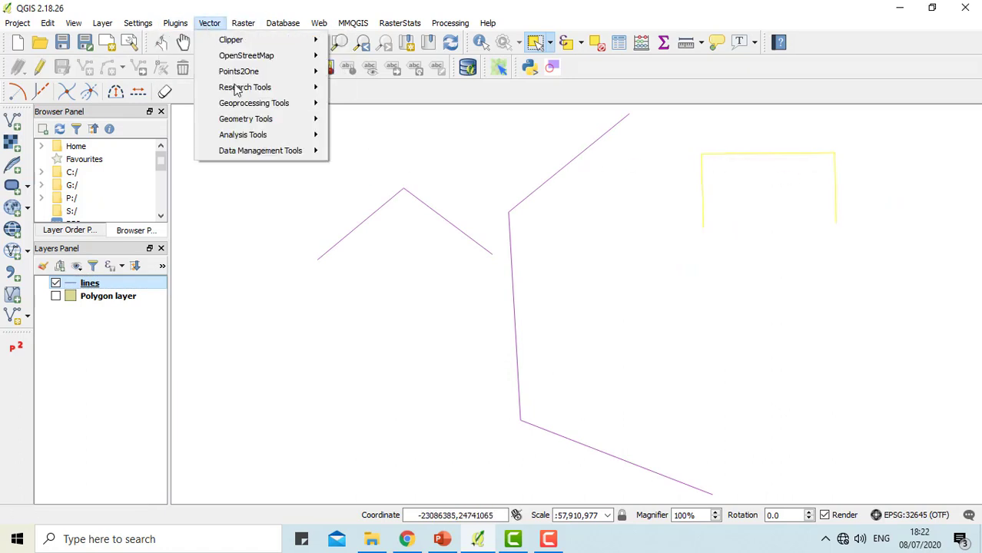
mouse_move(259, 119)
click(387, 136)
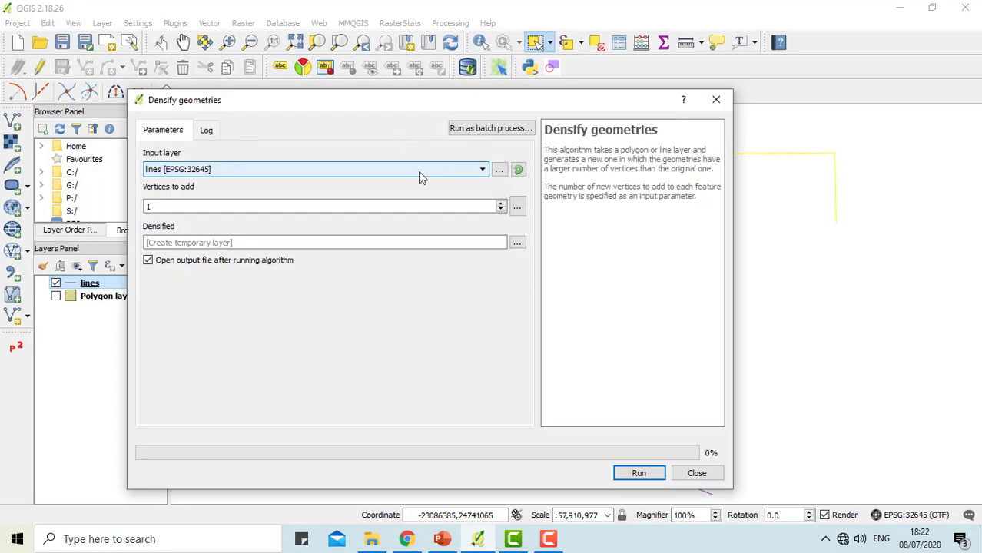
click(400, 174)
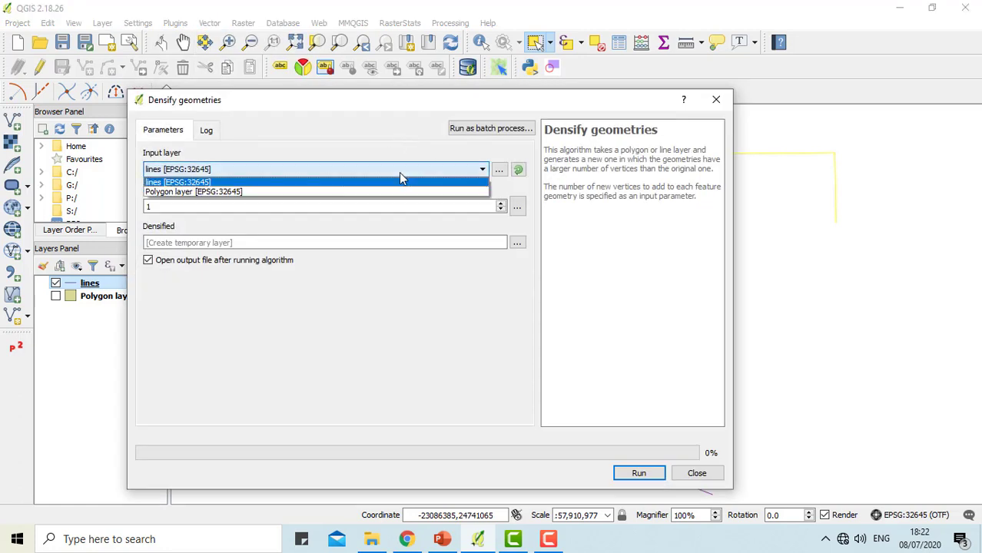
click(300, 185)
click(238, 206)
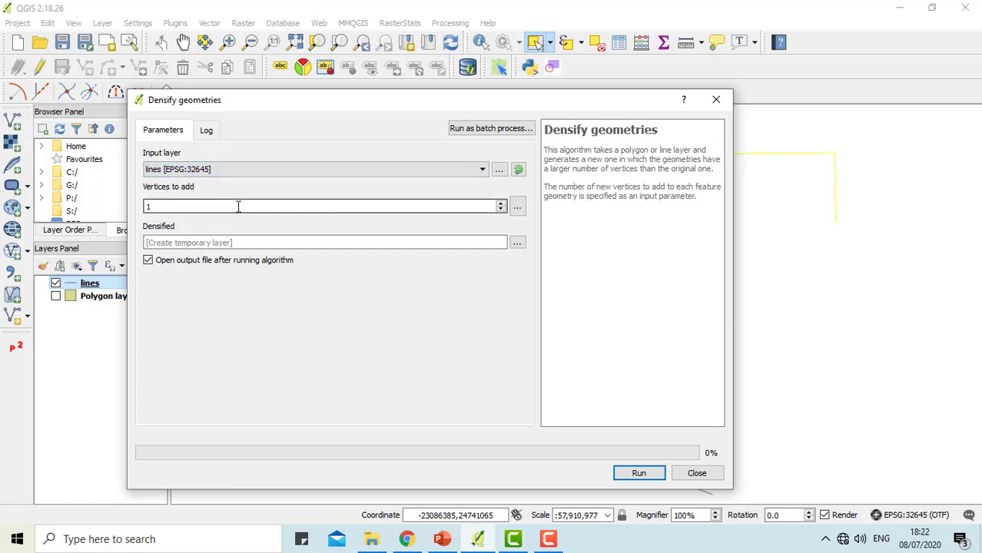
drag(638, 103, 468, 103)
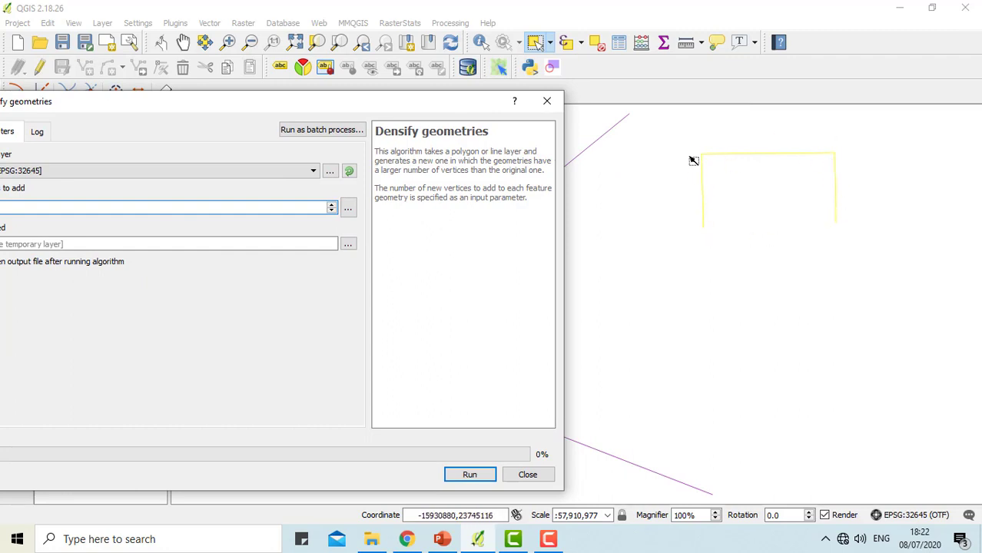
drag(381, 110, 519, 105)
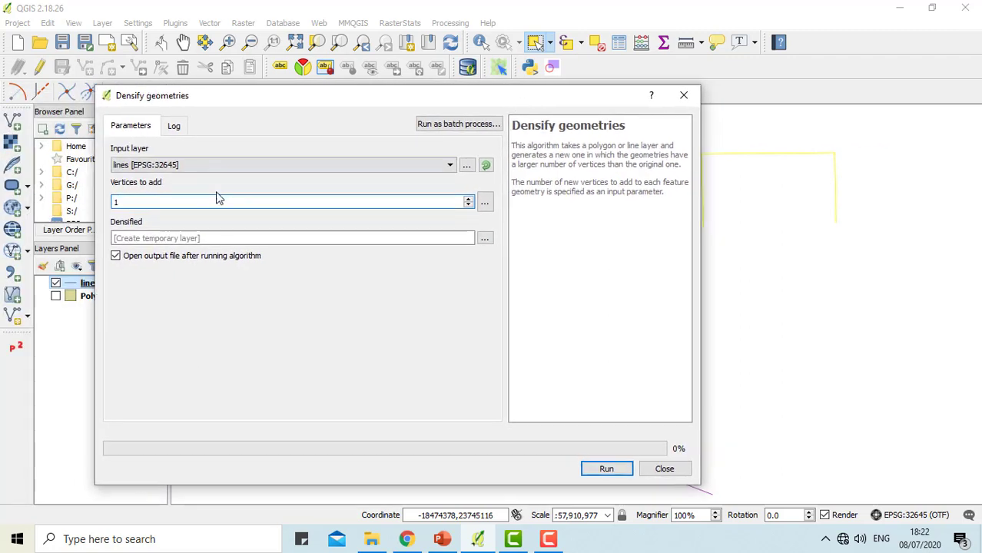
click(162, 203)
key(BackSpace)
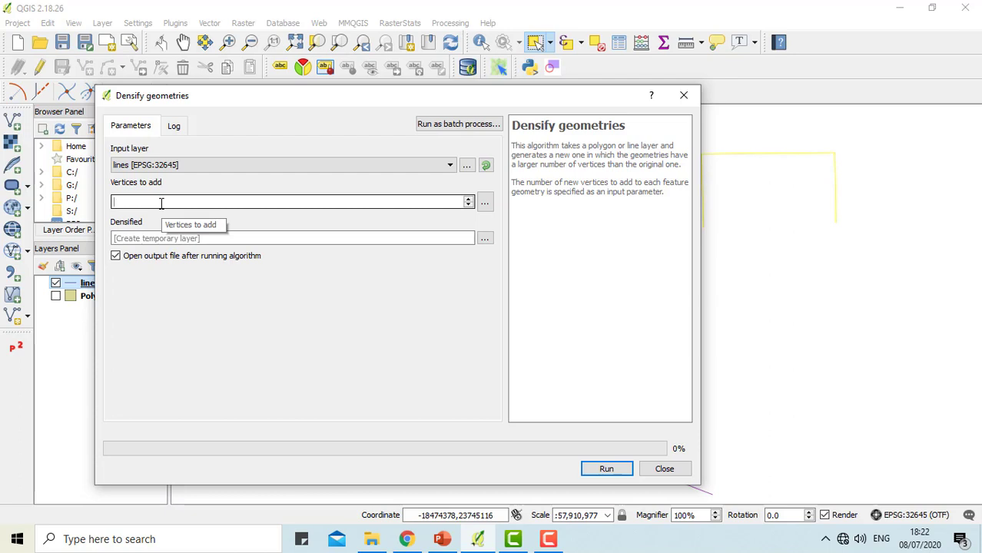
text(4)
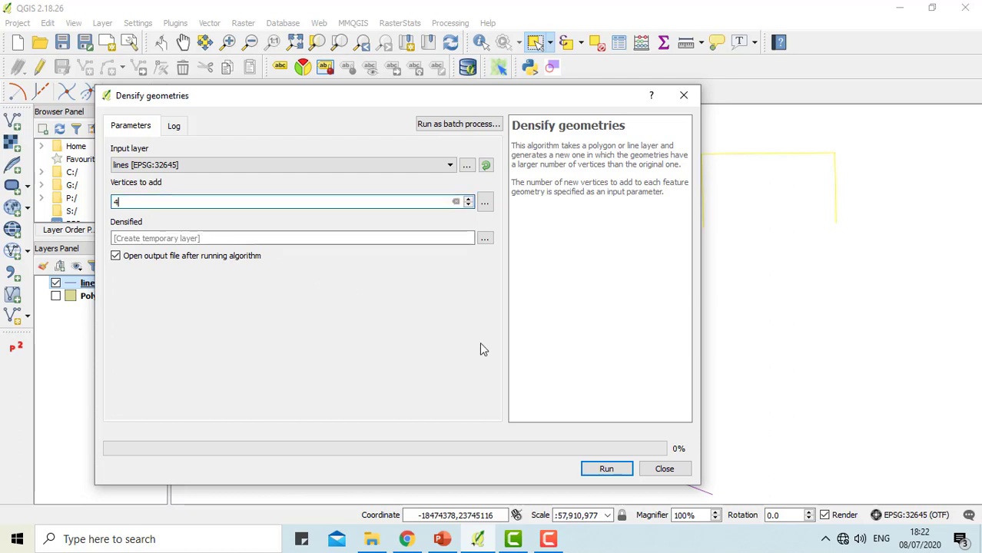
Run the densify, hide 'lines', zoom to Densified and toggle editing to show its vertices.
click(612, 472)
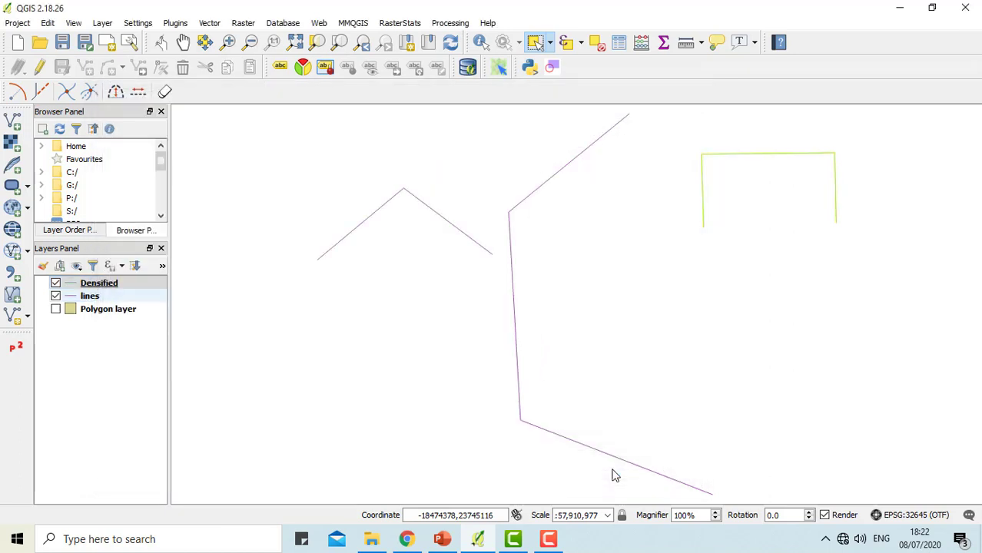
click(56, 297)
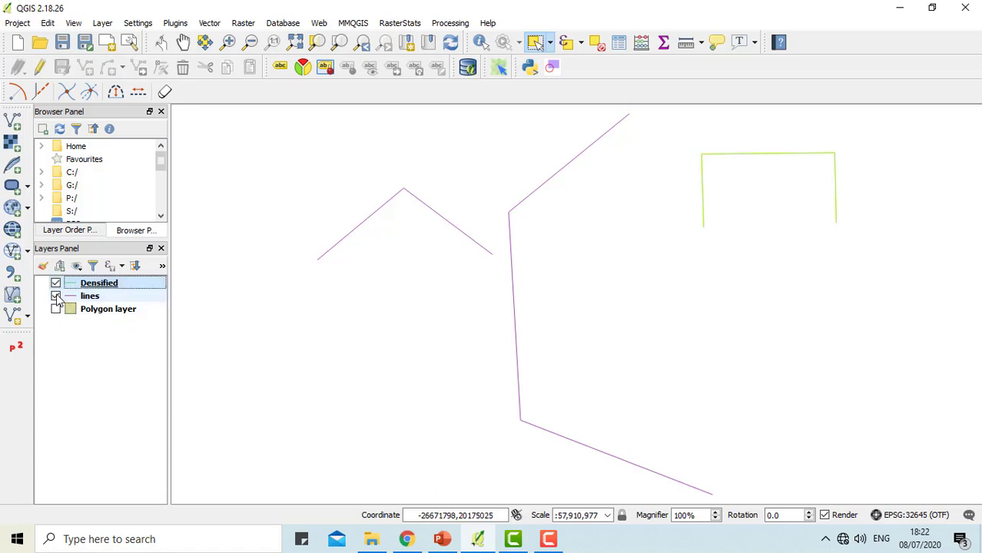
right_click(89, 286)
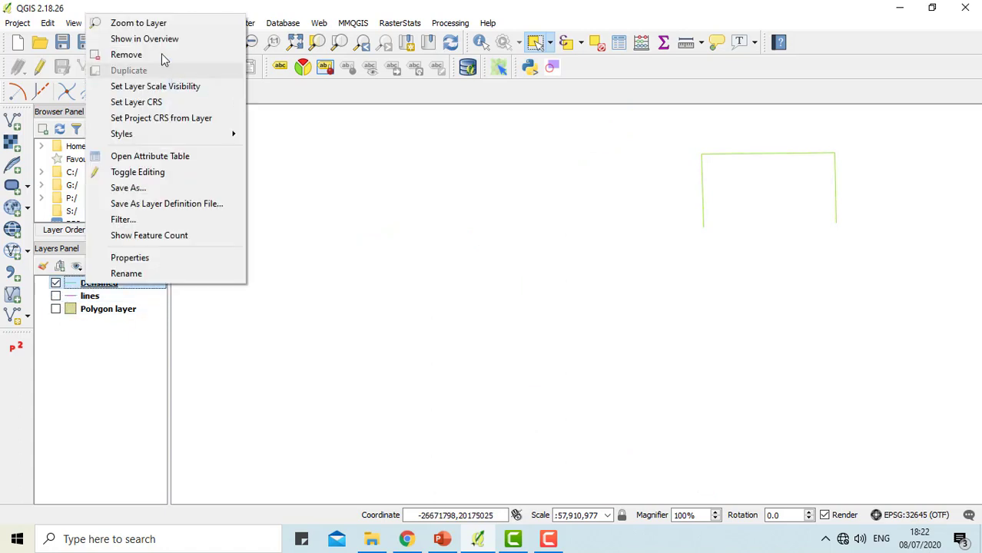
click(147, 24)
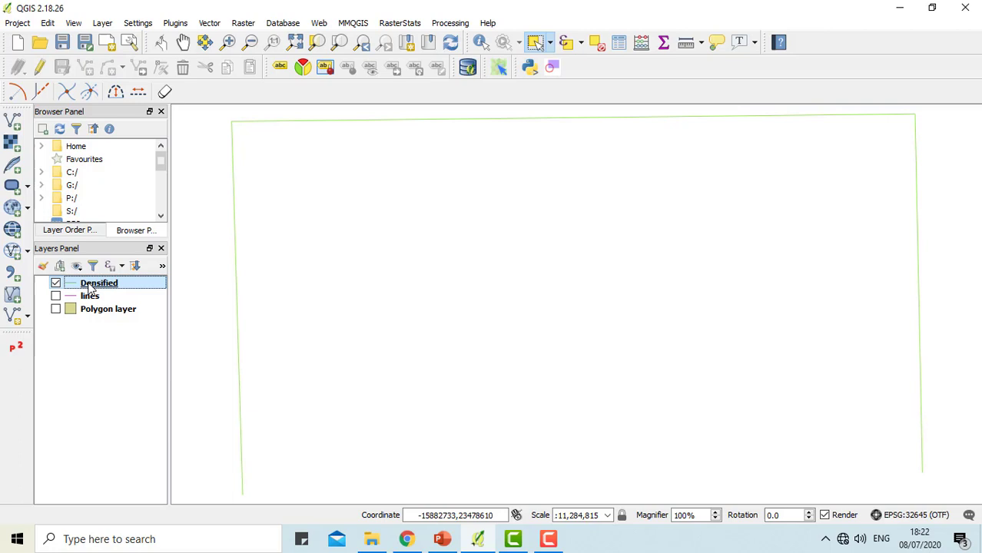
click(41, 68)
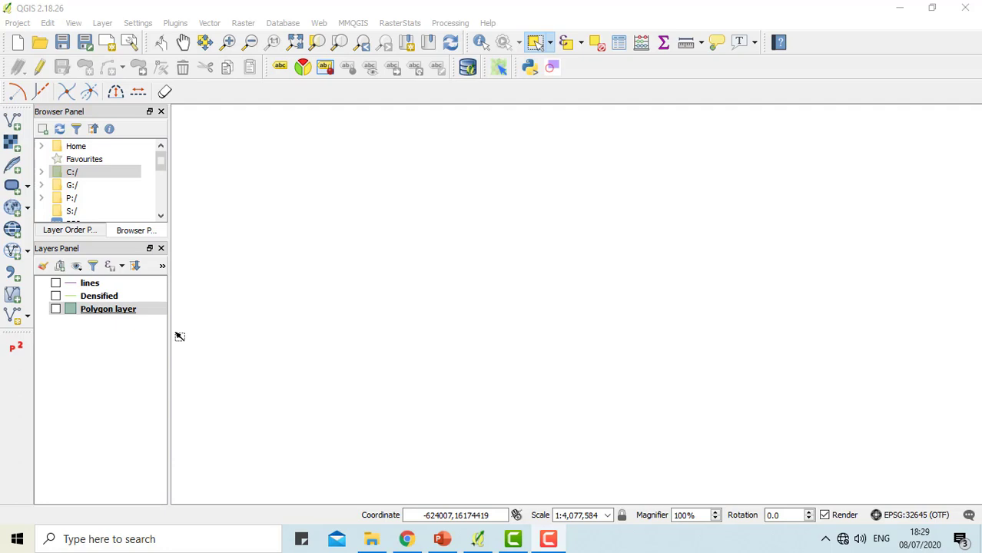
Show the Polygon layer again and toggle editing to expose its vertices.
click(59, 311)
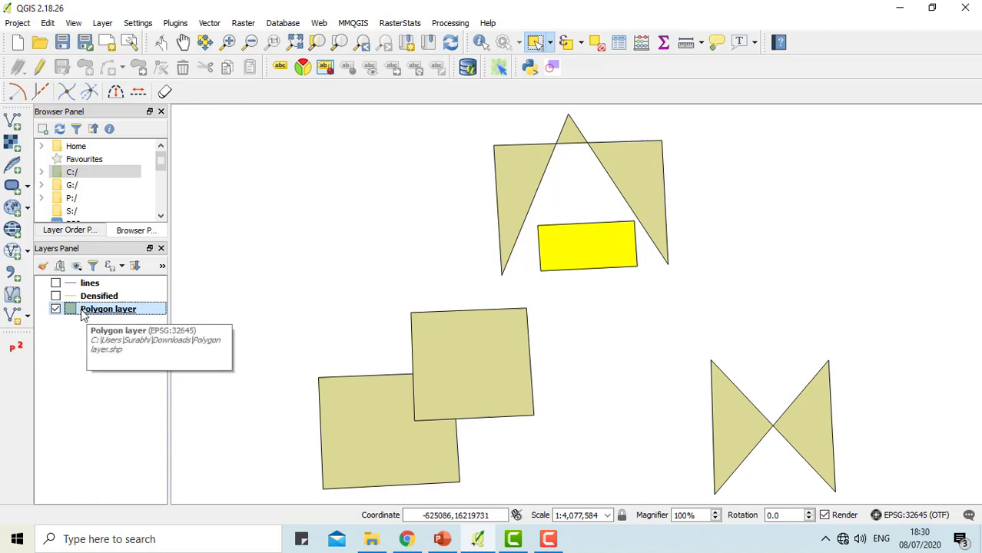
right_click(85, 316)
key(Escape)
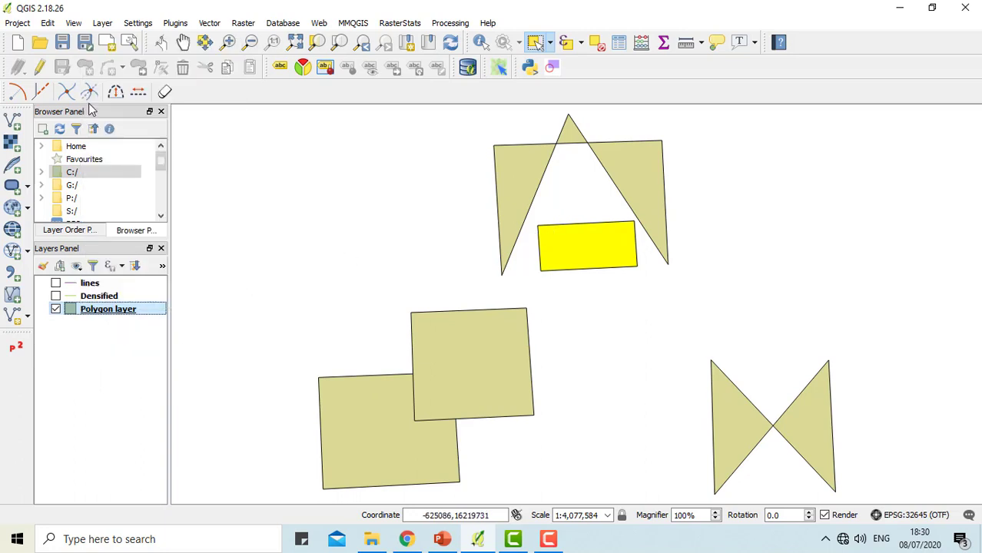
click(40, 67)
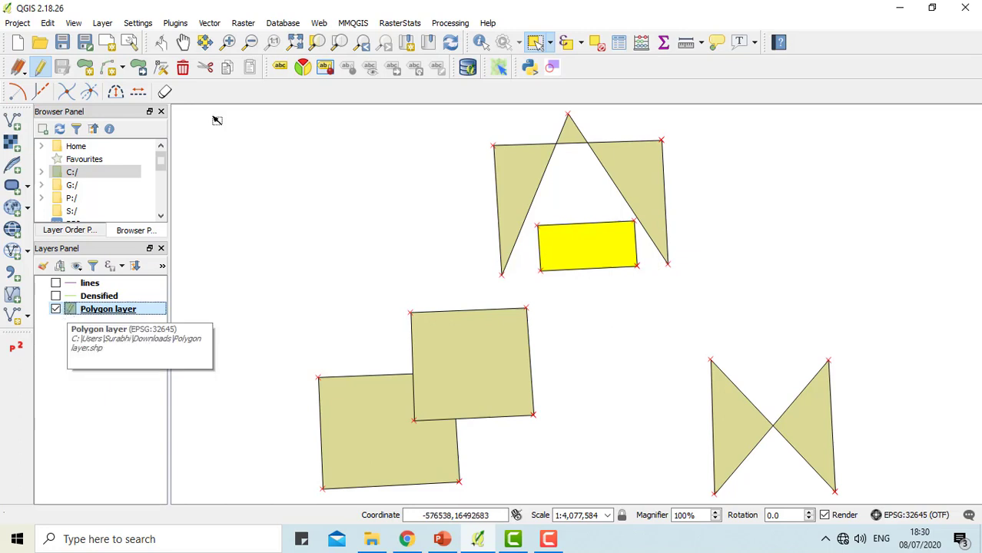
click(207, 23)
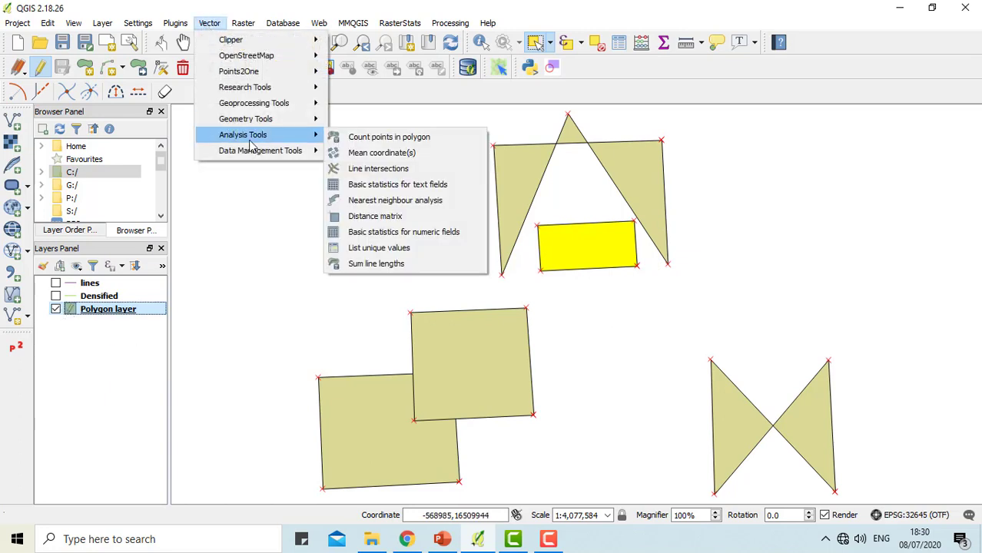
Run Densify geometries on Polygon layer with Vertices to add set to 2.
mouse_move(246, 123)
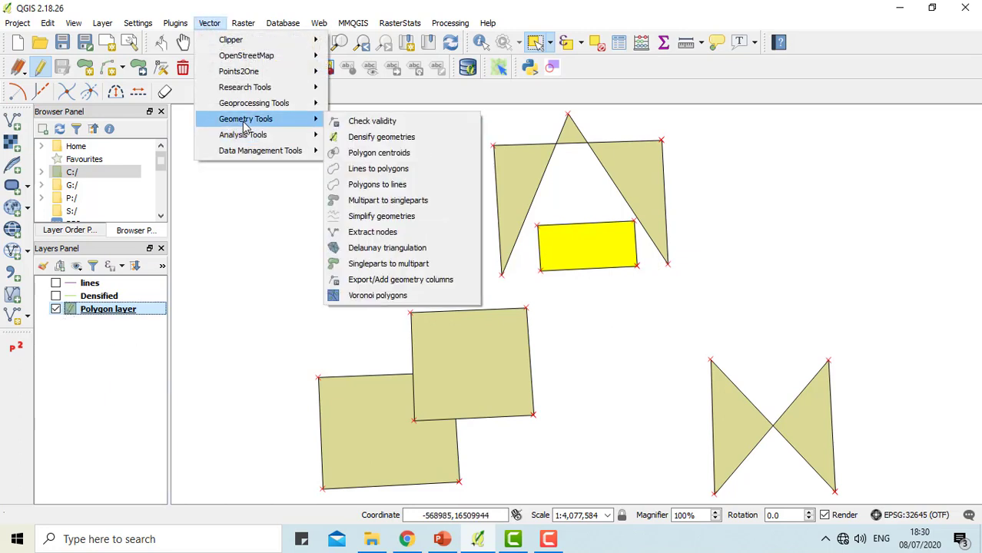
click(361, 136)
click(269, 192)
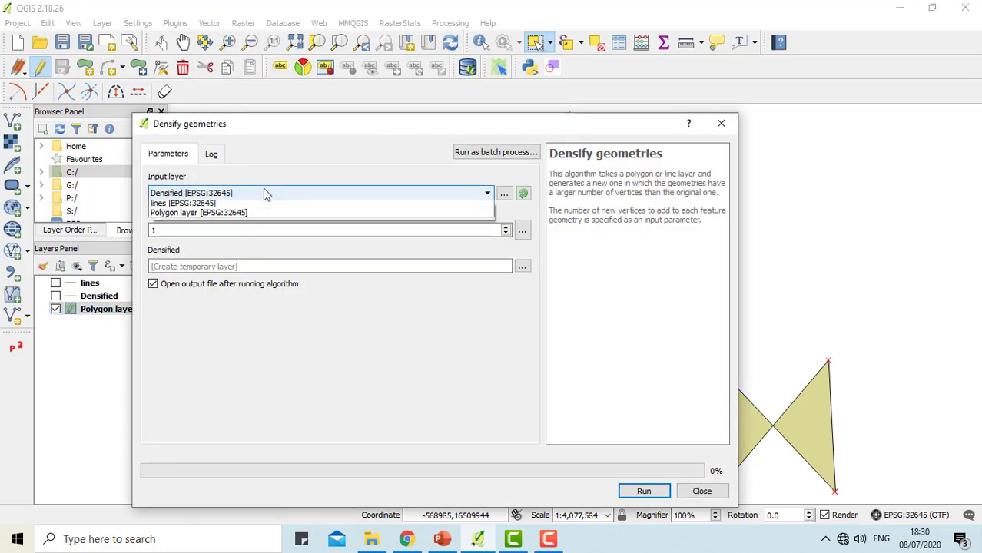
click(173, 225)
click(173, 227)
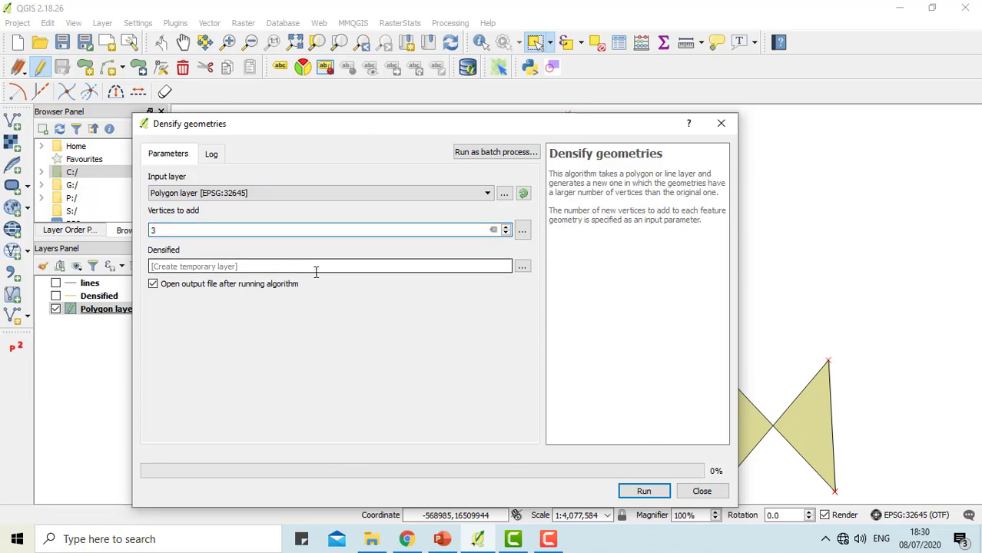
key(BackSpace)
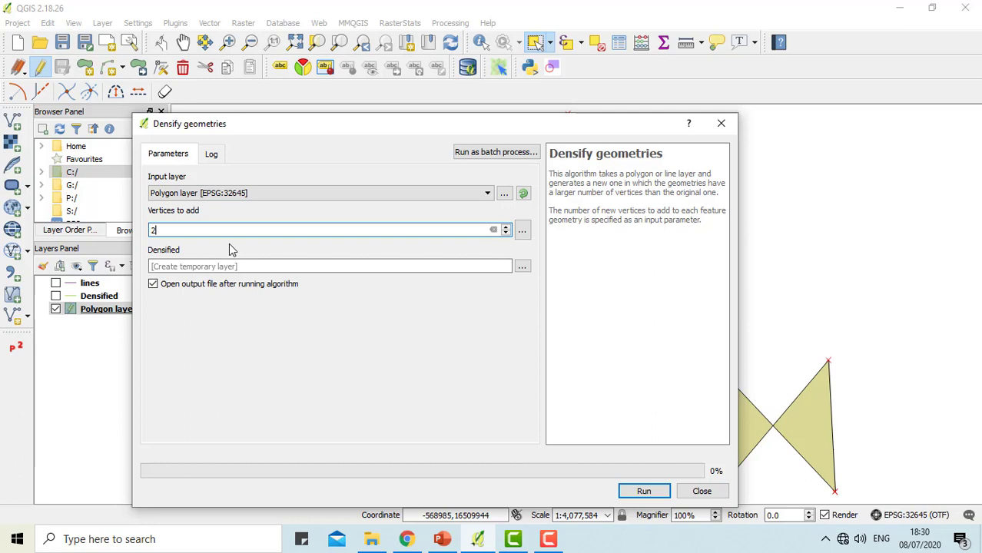
click(644, 492)
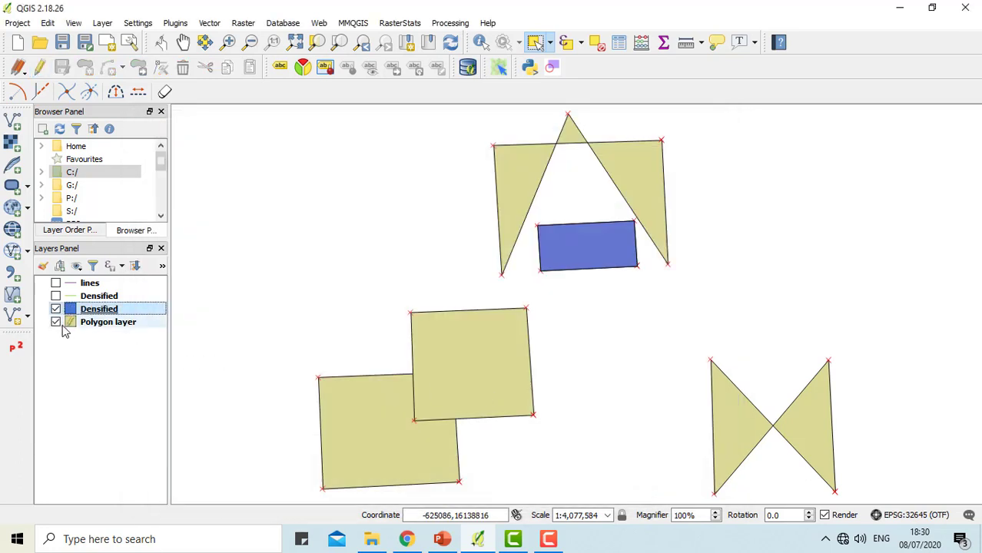
Hide Polygon layer and toggle editing on the new Densified layer to reveal its added vertices.
click(57, 323)
right_click(84, 310)
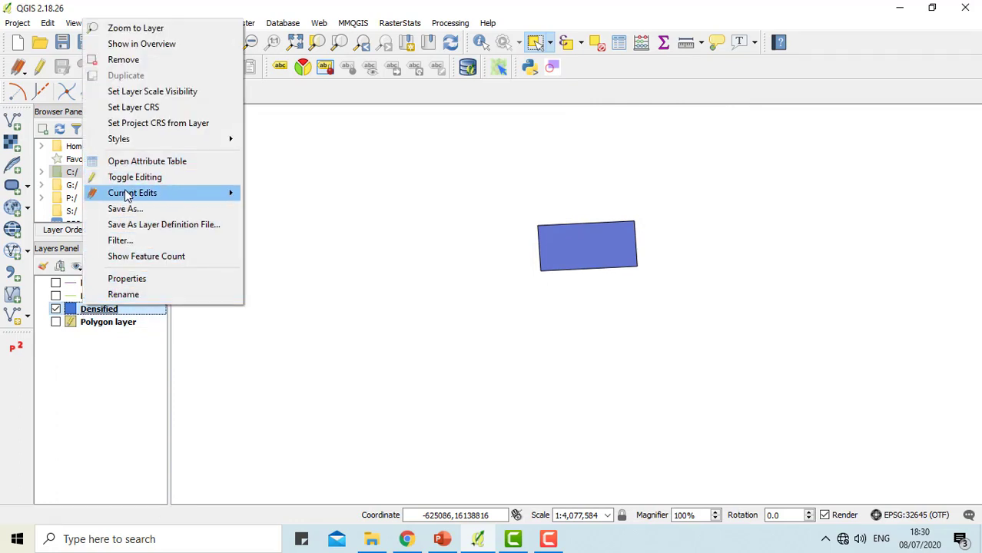
click(42, 71)
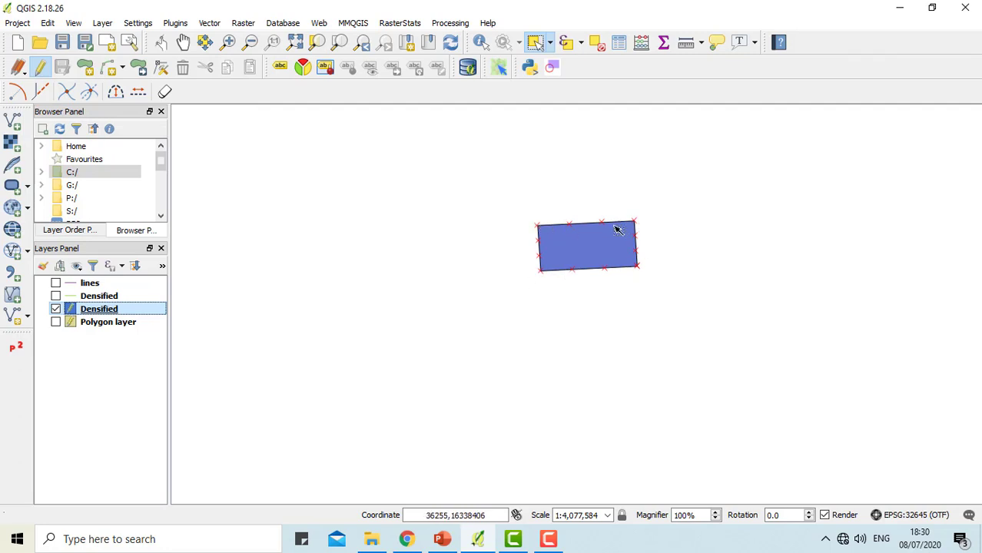
right_click(105, 312)
key(Escape)
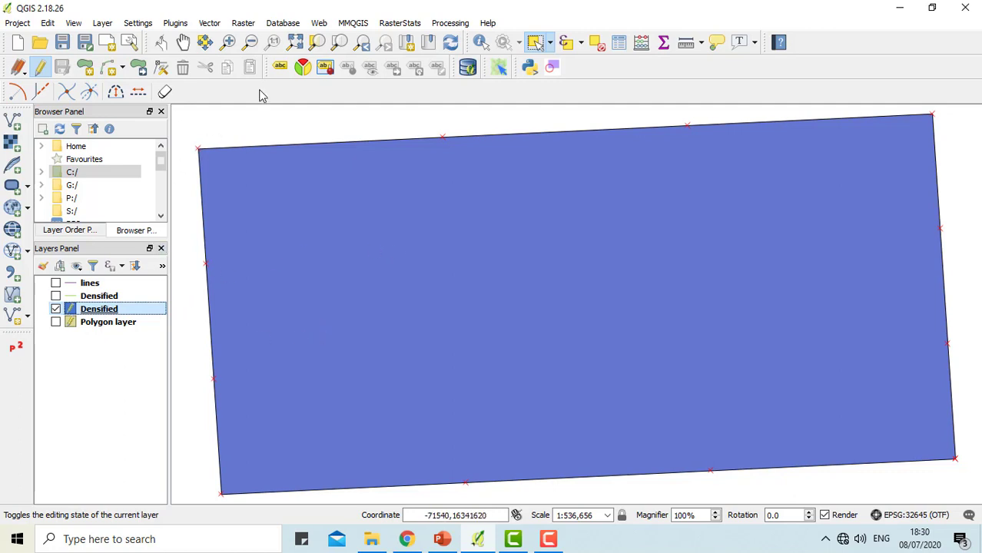
Run Extract nodes on the newer Densified layer to create a Nodes point layer.
click(209, 24)
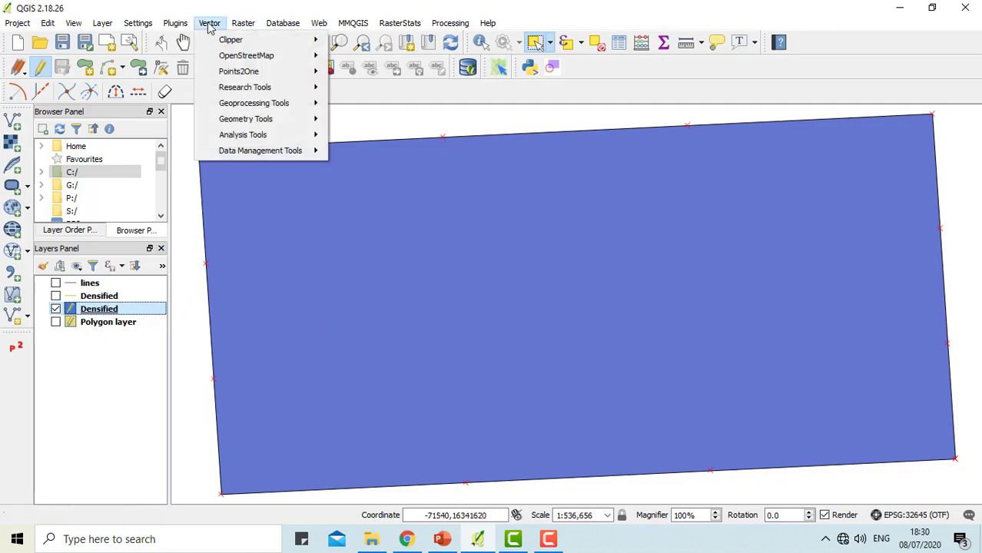
mouse_move(308, 120)
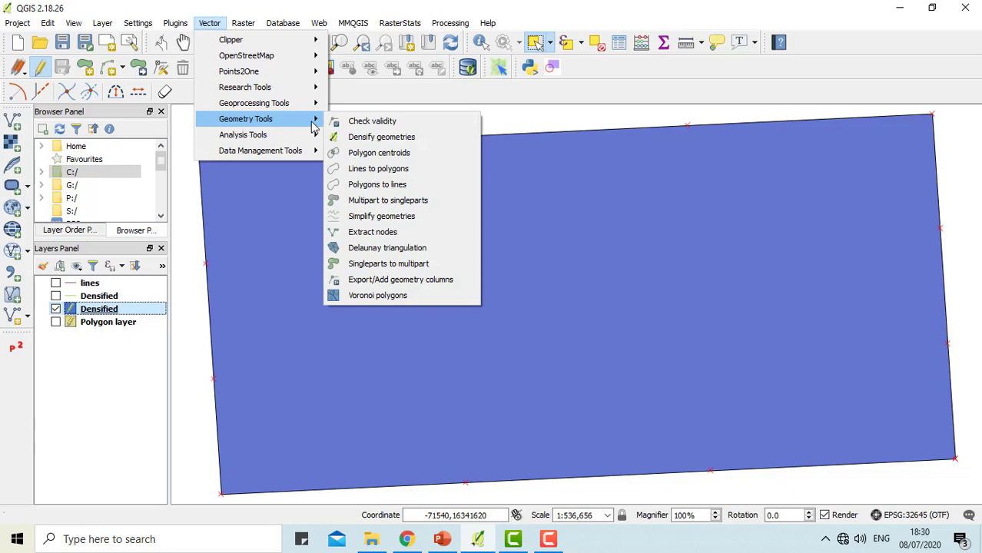
click(382, 237)
click(291, 193)
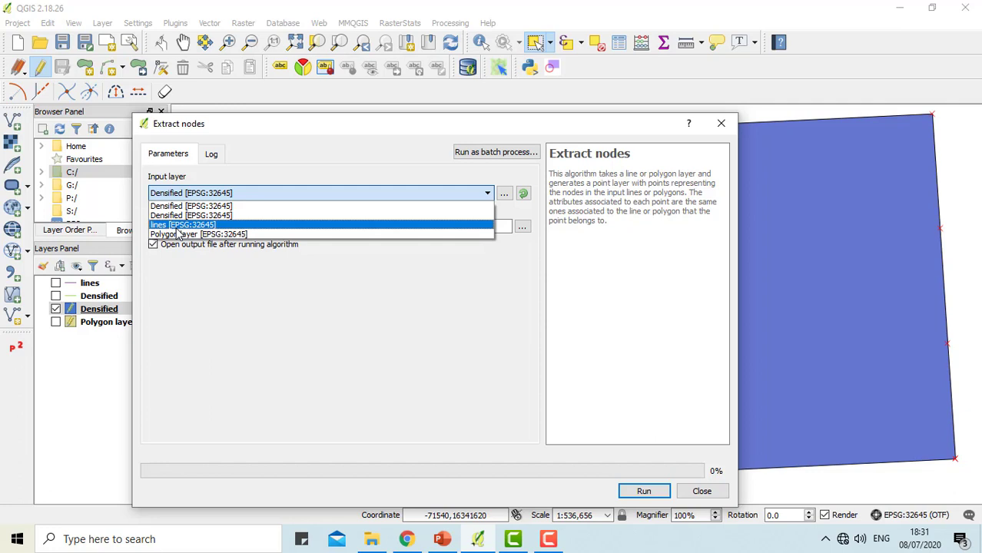
click(198, 217)
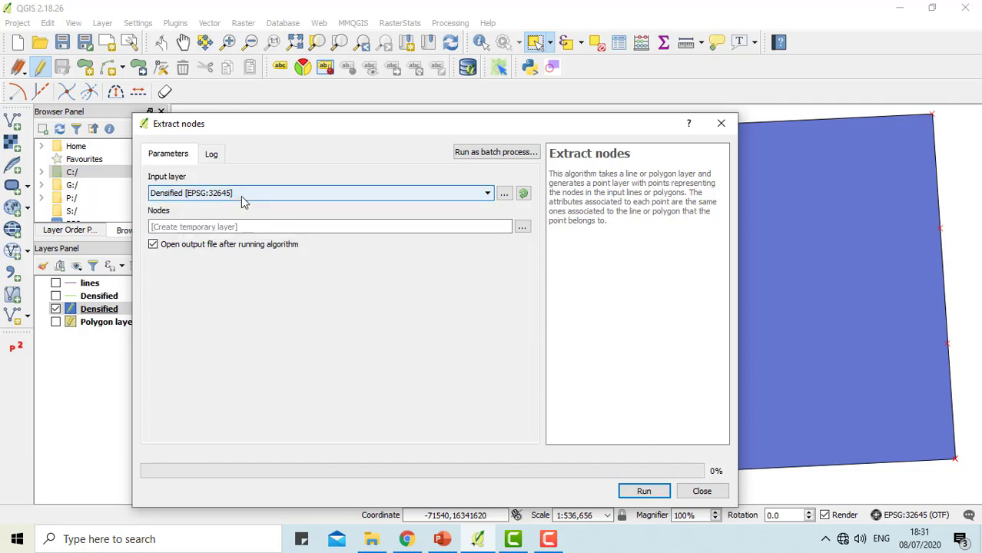
click(650, 492)
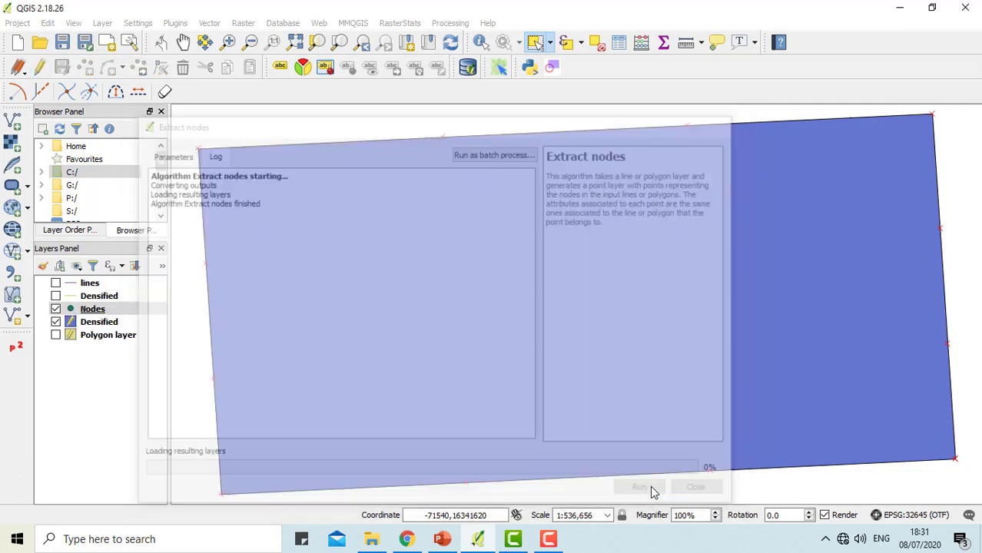
Hide the Densified layer and zoom the map to the Nodes layer.
click(55, 322)
right_click(88, 309)
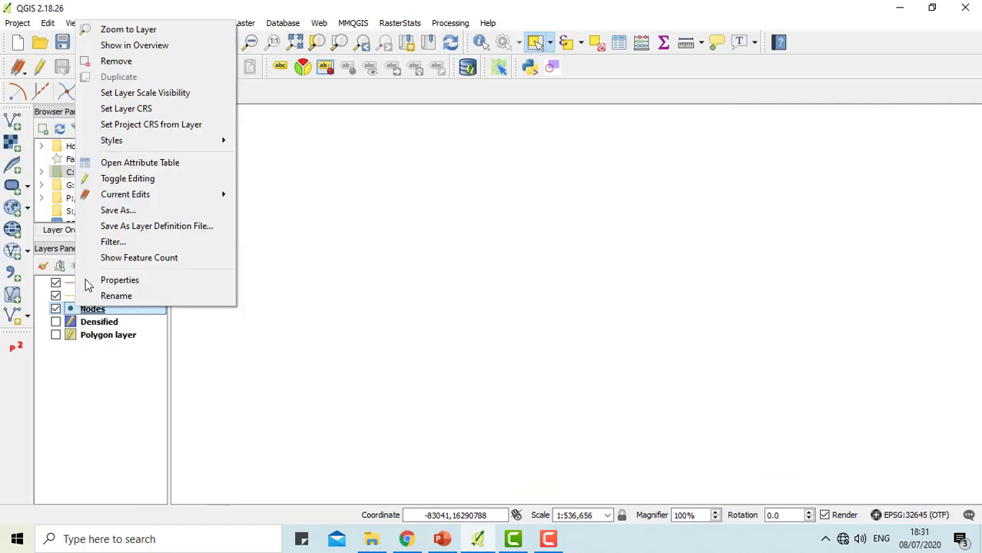
click(129, 30)
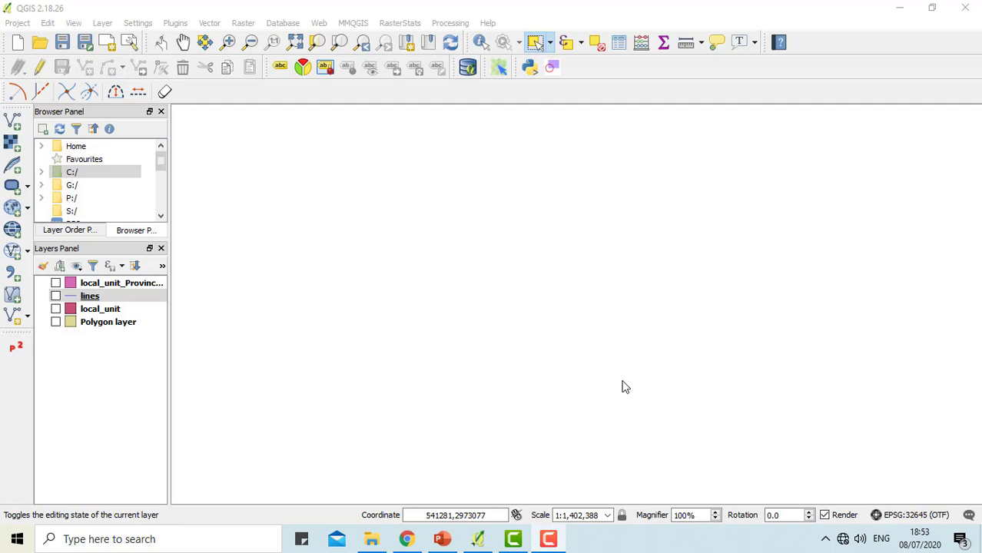
Switch on the local_unit_Province layer to draw its magenta local-unit polygons.
click(56, 283)
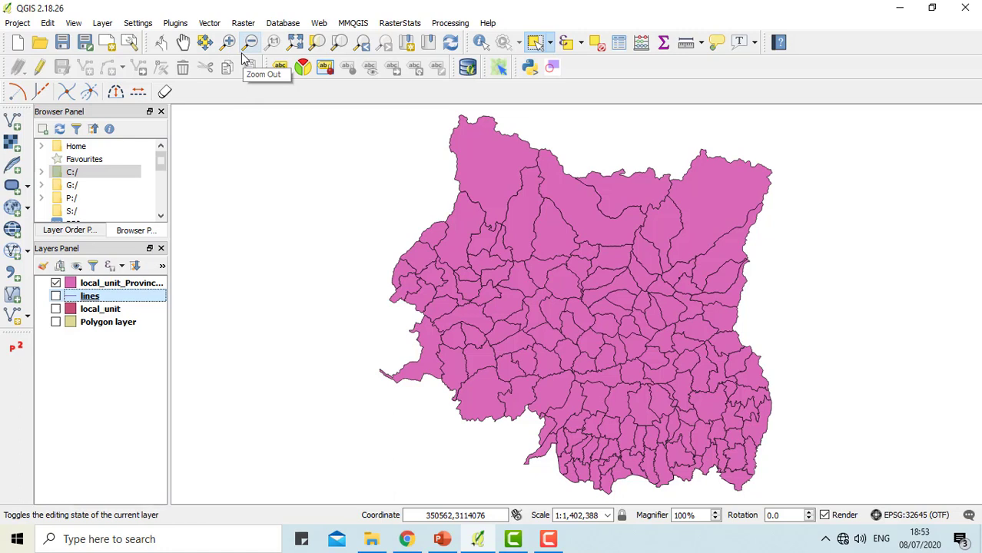
click(209, 25)
mouse_move(243, 123)
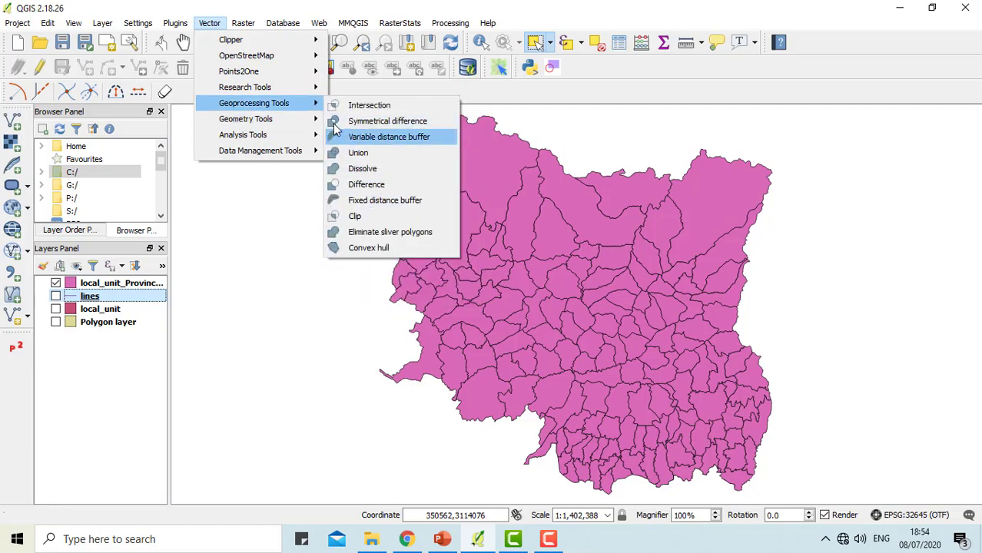
Run Polygon centroids with local_unit_Province_1 as input to produce a Centroids point layer.
click(365, 157)
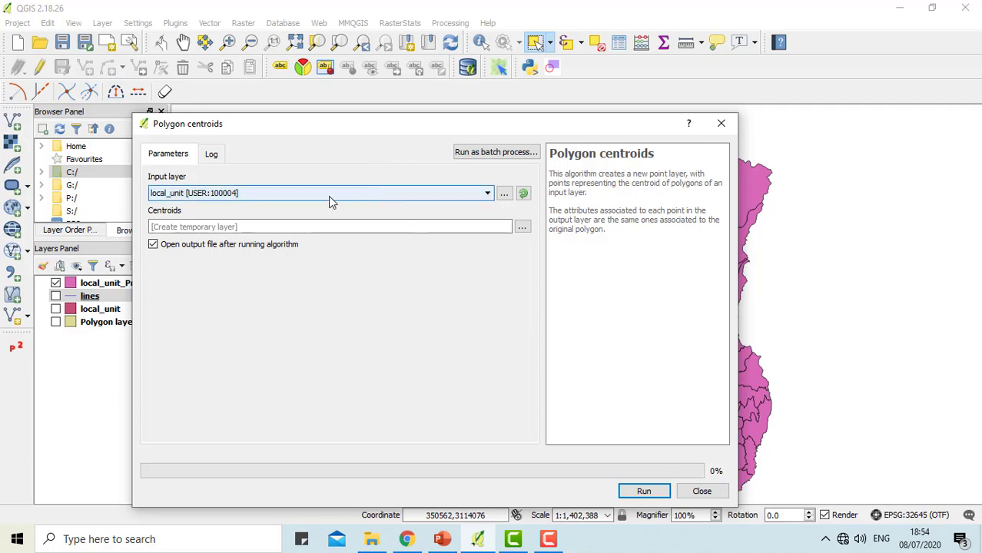
click(261, 201)
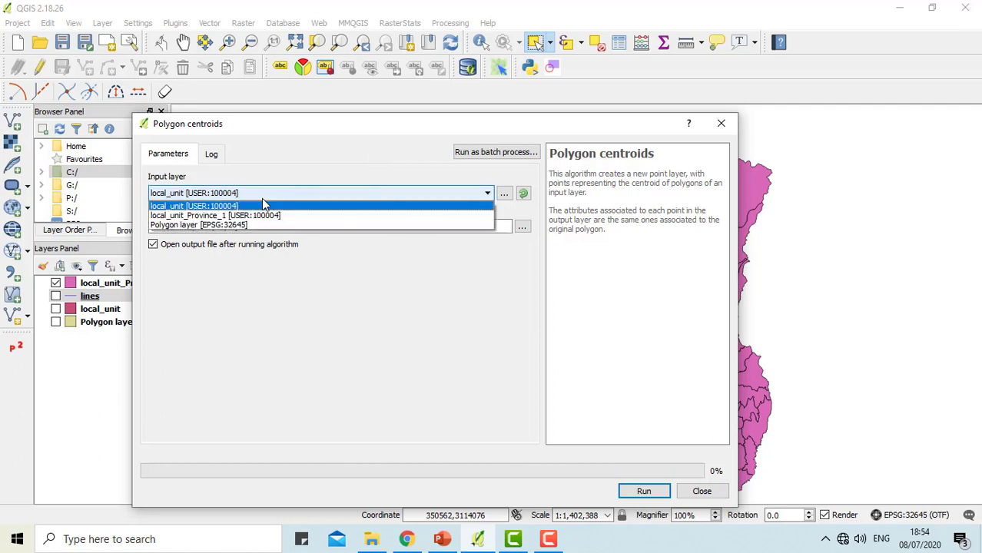
click(222, 213)
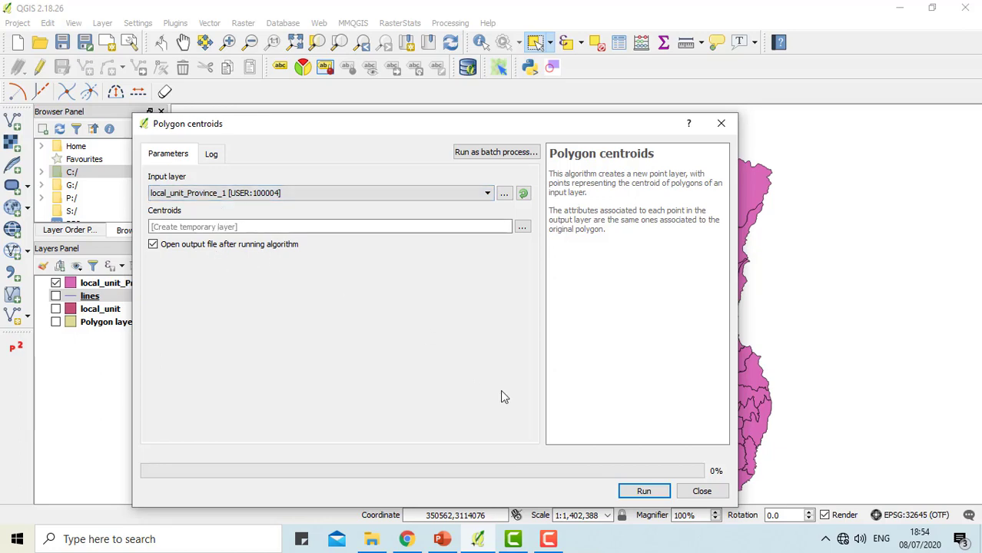
click(644, 492)
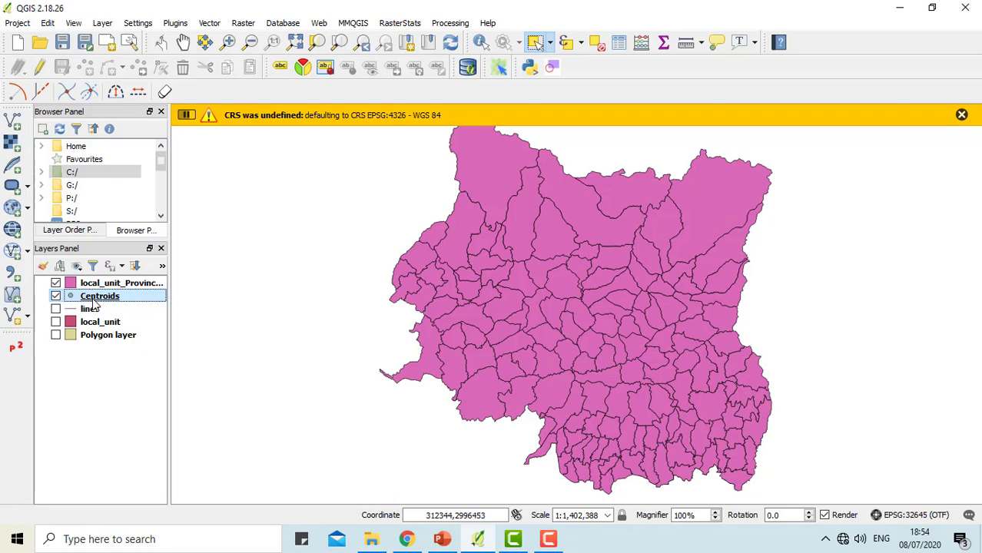
Move the Centroids layer above local_unit_Province in the Layers panel.
drag(94, 304, 100, 278)
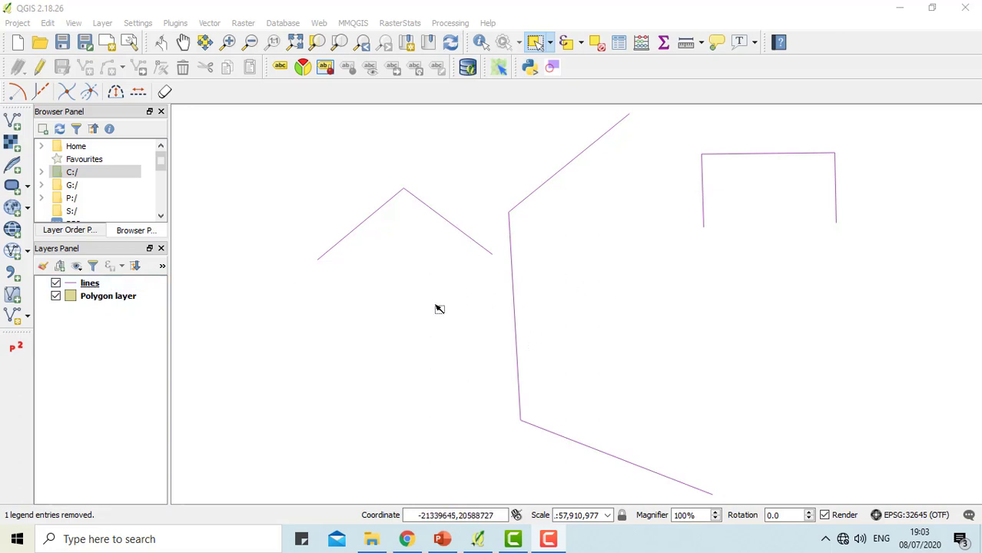
Run Lines to polygons on the lines layer, creating the filled Polygons from lines layer.
click(209, 24)
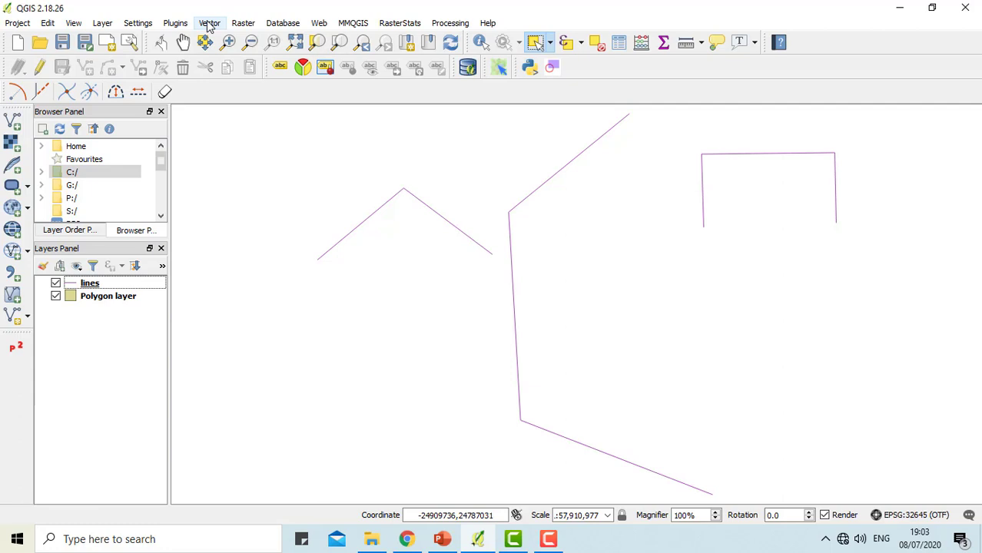
click(209, 24)
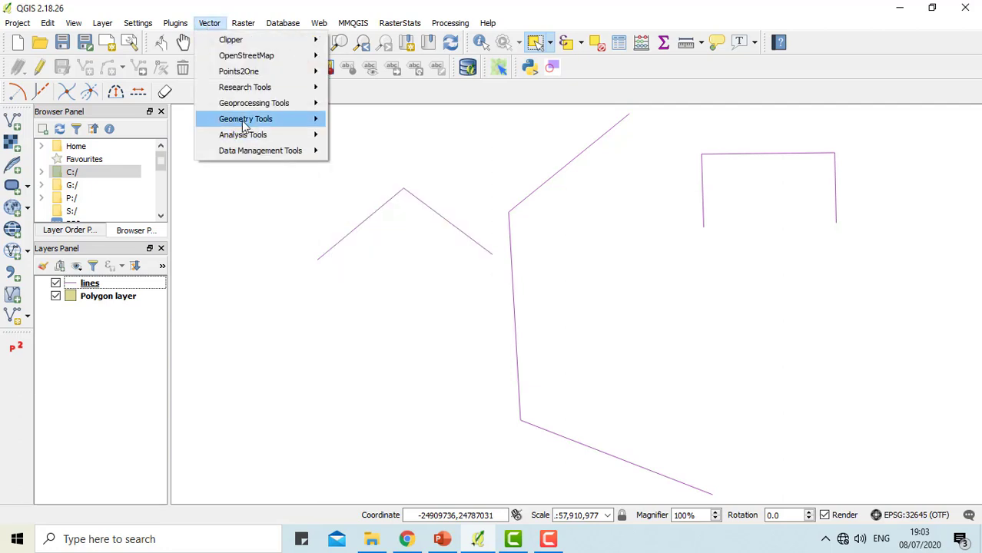
mouse_move(244, 125)
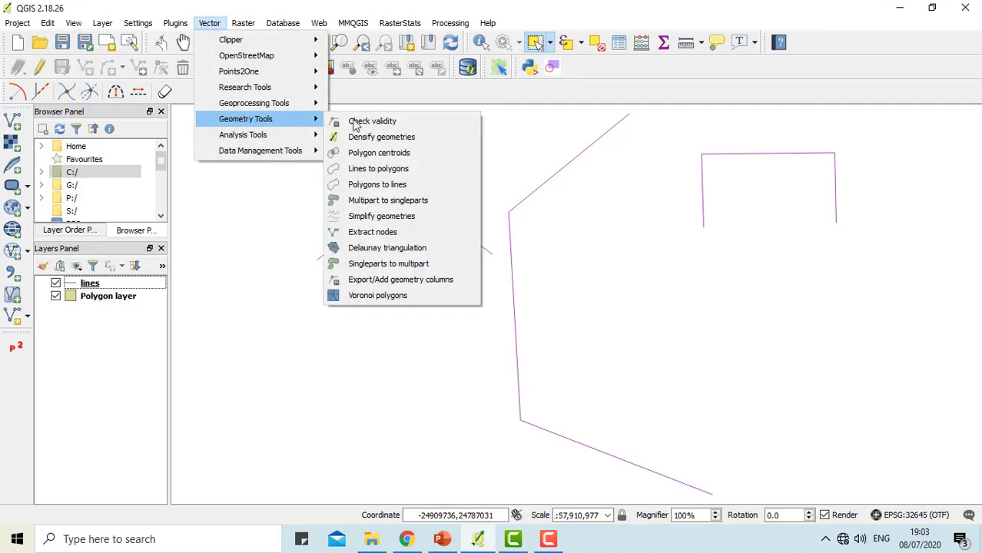
click(388, 170)
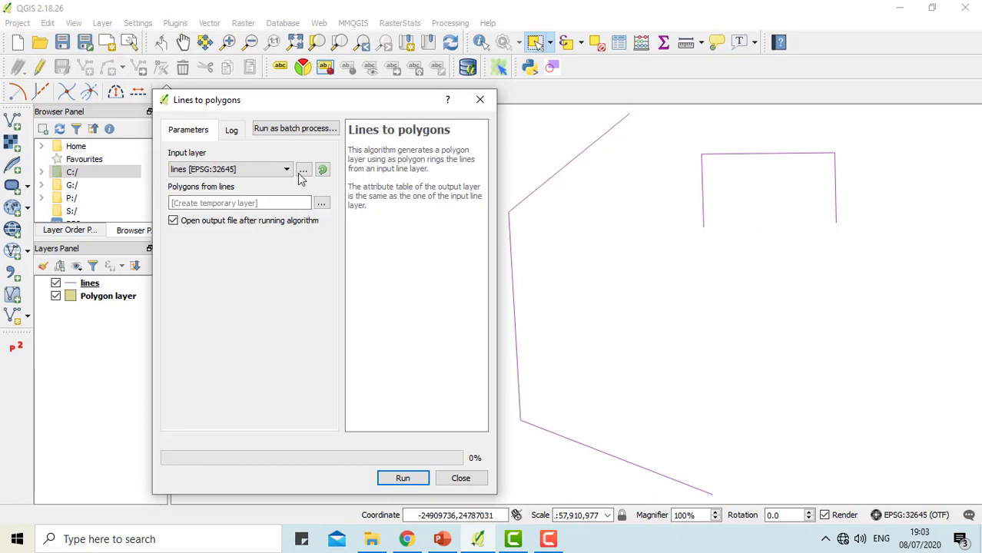
click(228, 170)
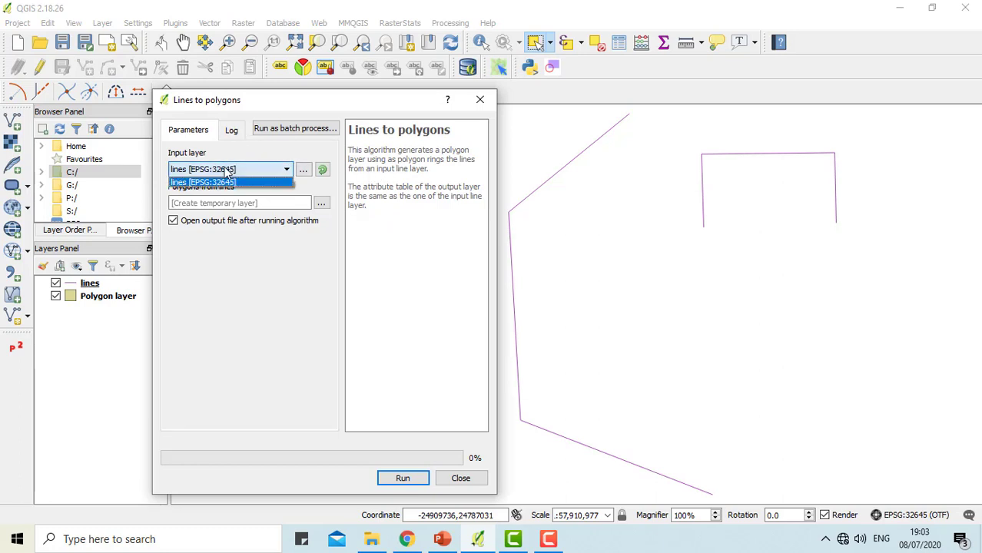
click(222, 180)
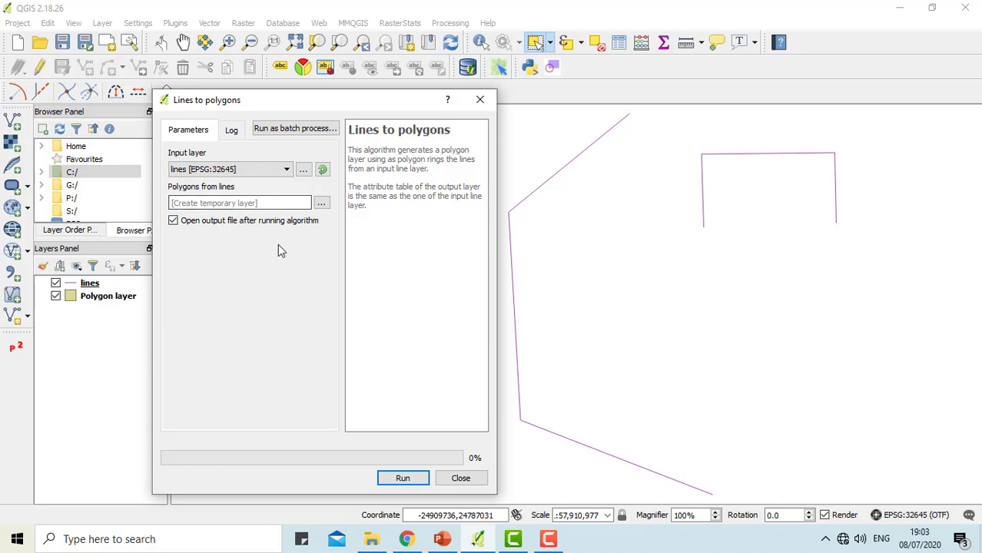
click(403, 477)
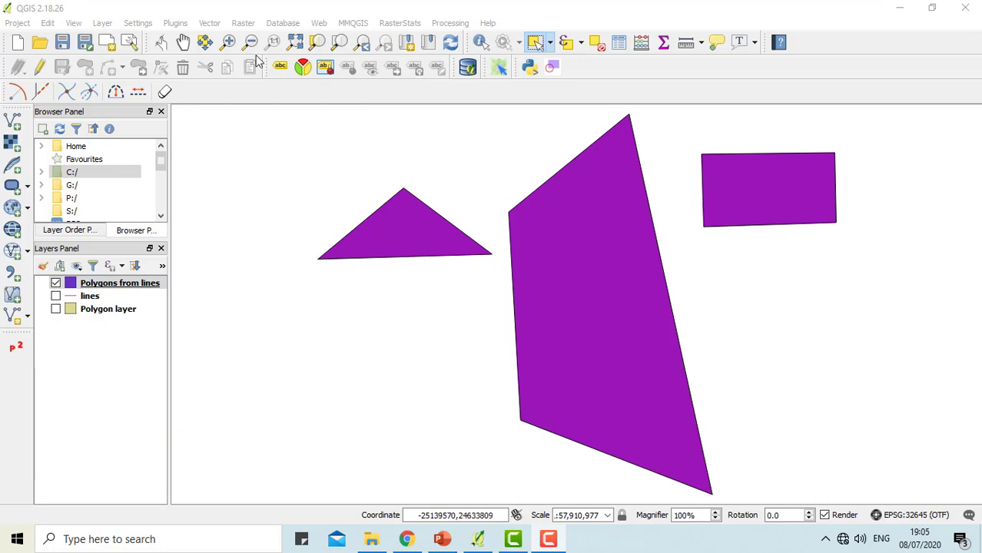
Run Polygons to lines on the Polygons from lines layer, creating Lines from polygons.
click(211, 24)
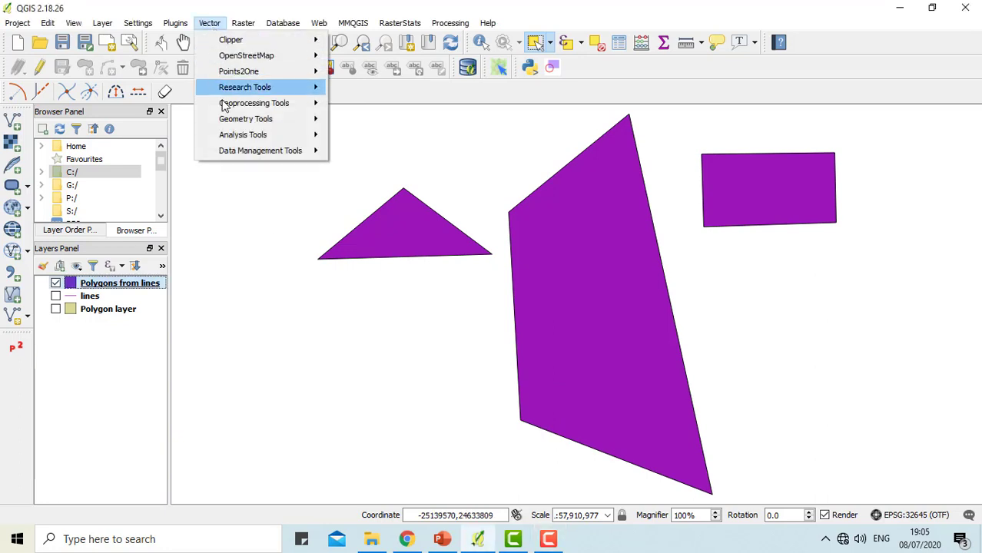
mouse_move(232, 121)
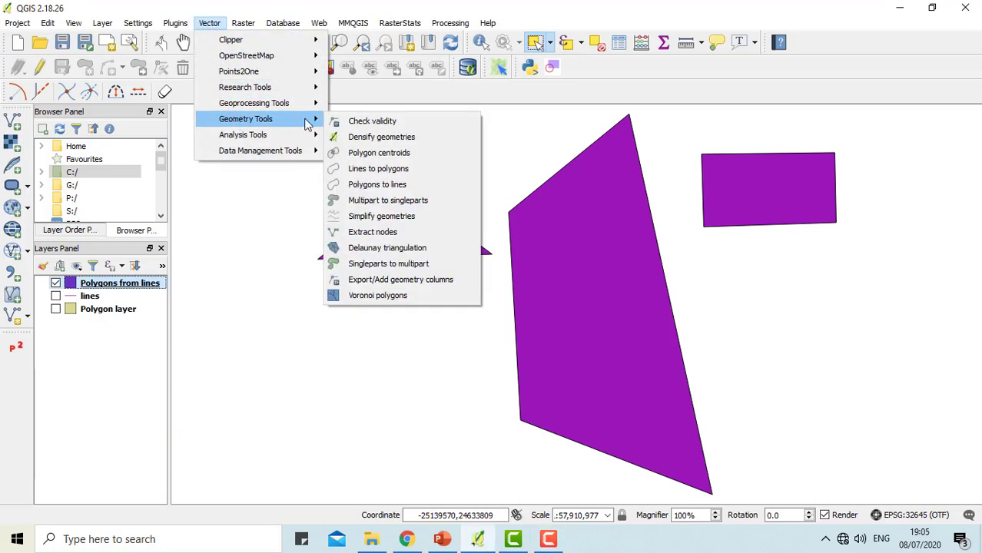
click(379, 185)
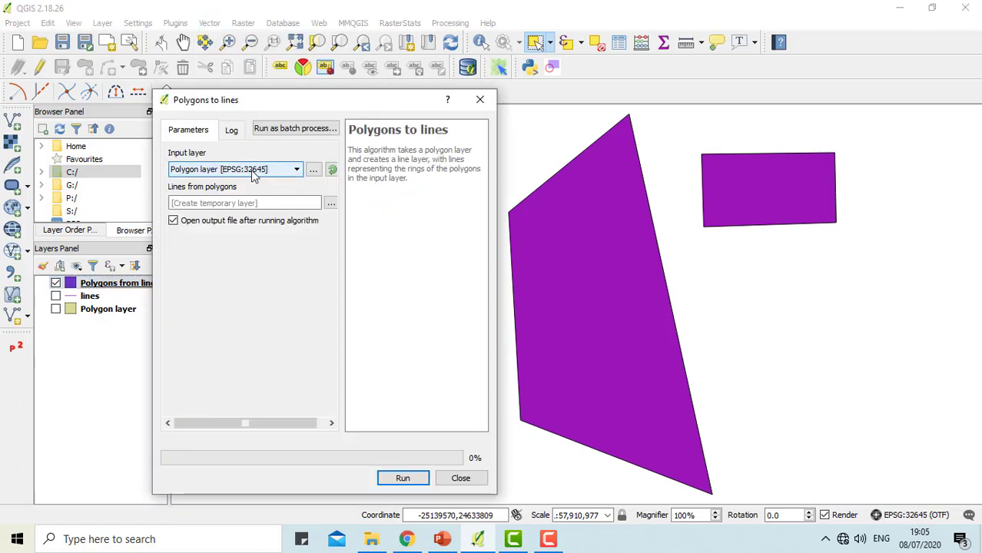
click(252, 170)
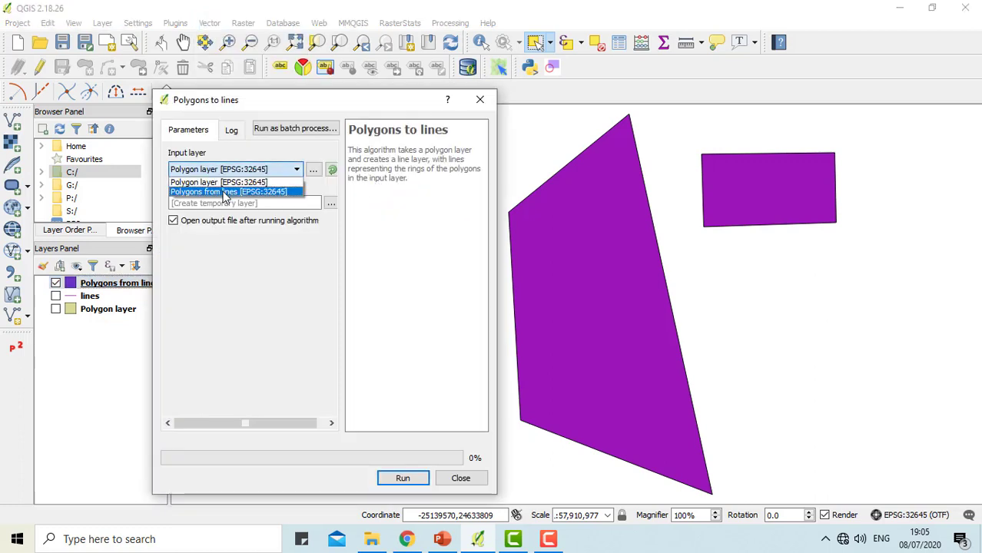
click(225, 193)
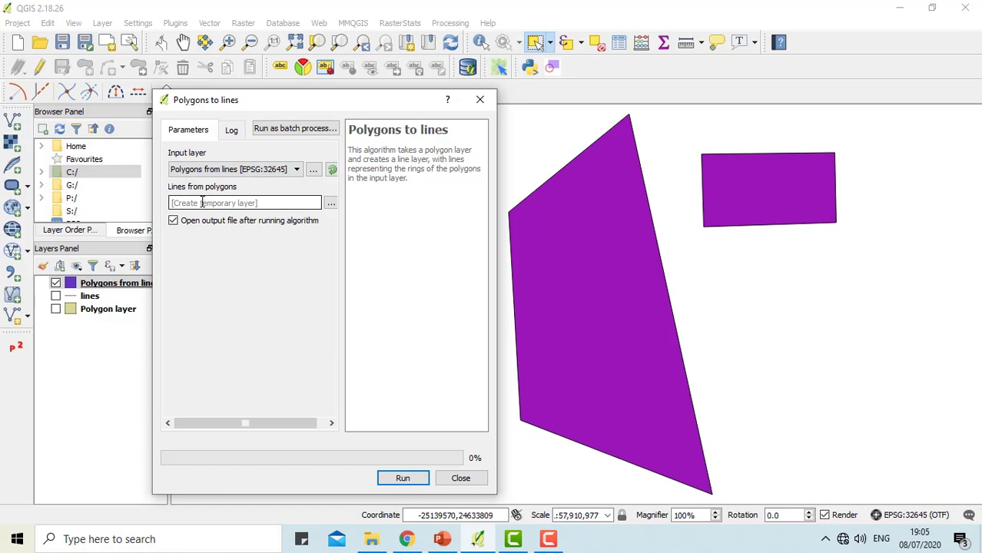
click(202, 202)
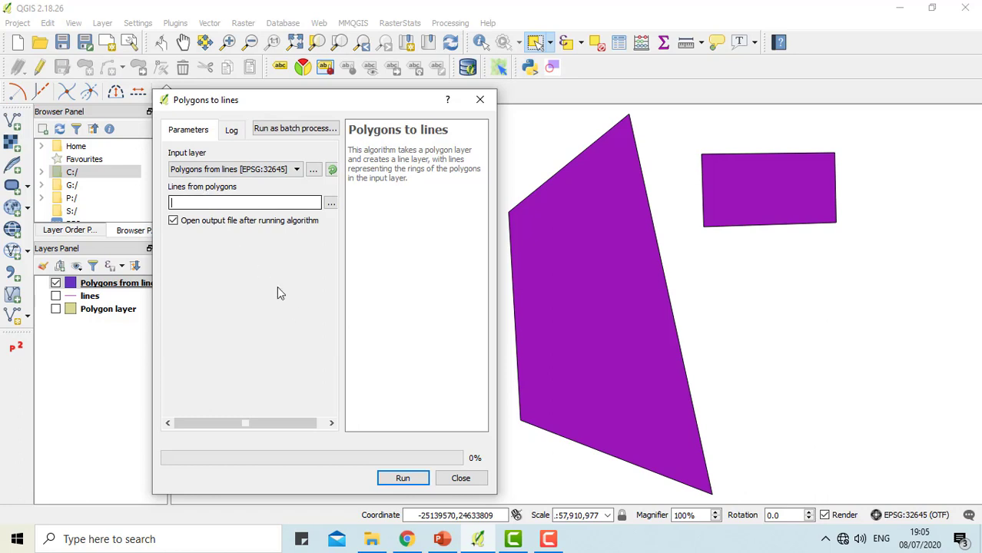
click(402, 479)
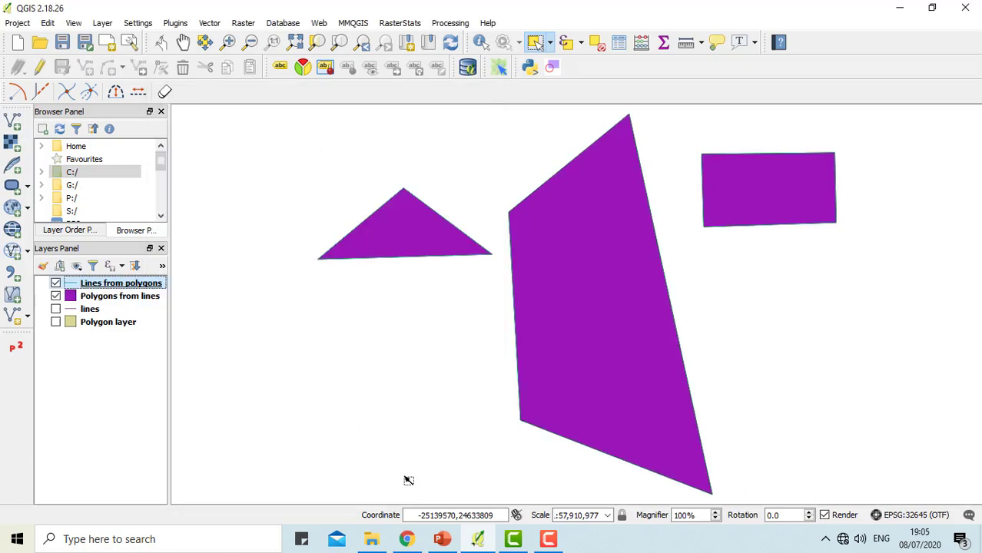
Untick Polygons from lines so only the Lines from polygons outlines show.
click(56, 296)
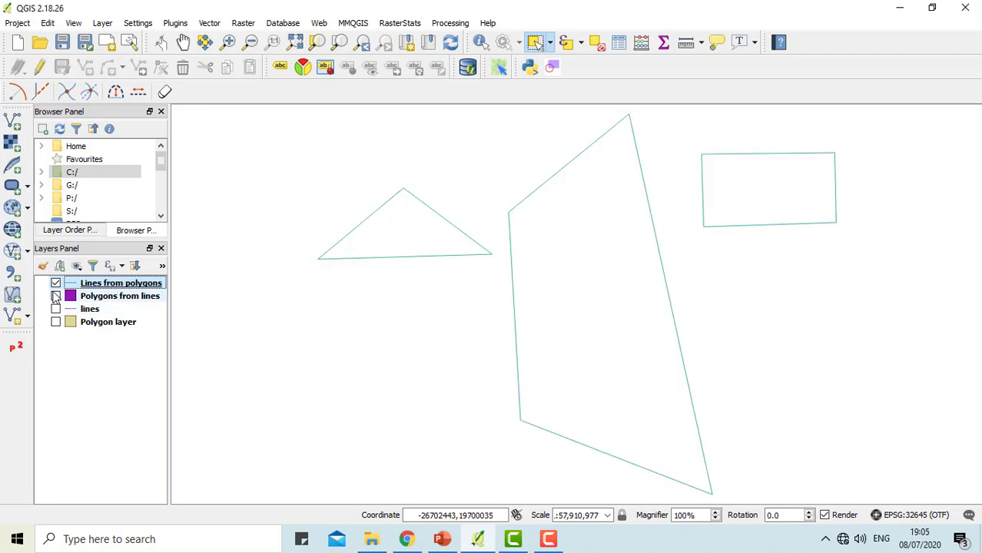